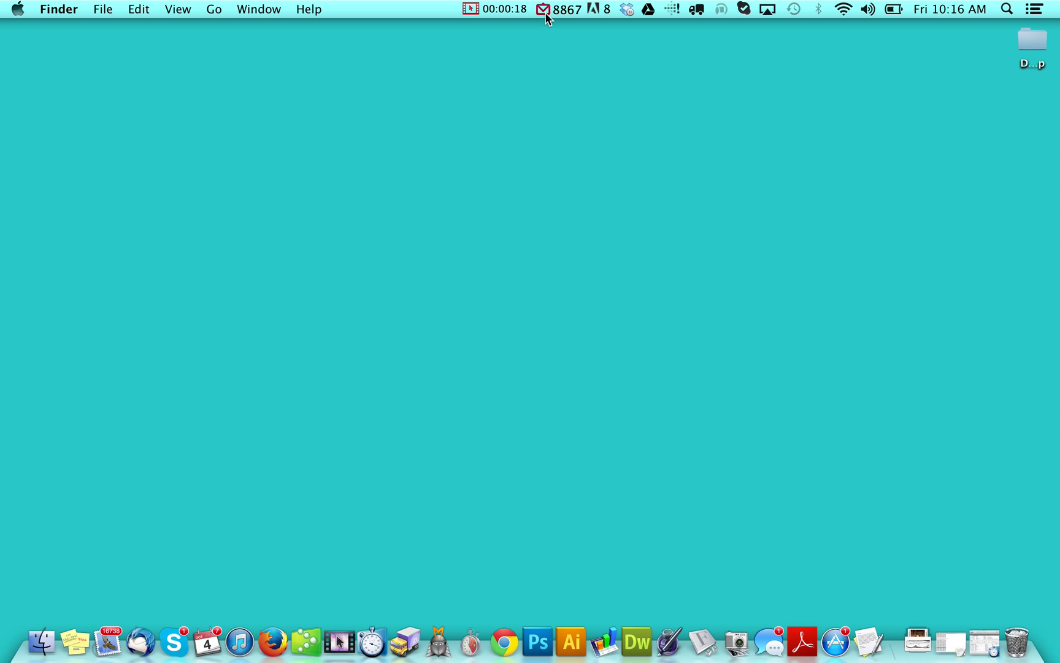
Peek at the inbox popup, then check MailTab for Gmail.app's details in the Finder Applications folder.
{"action": "left_click", "coordinate": [543, 10]}
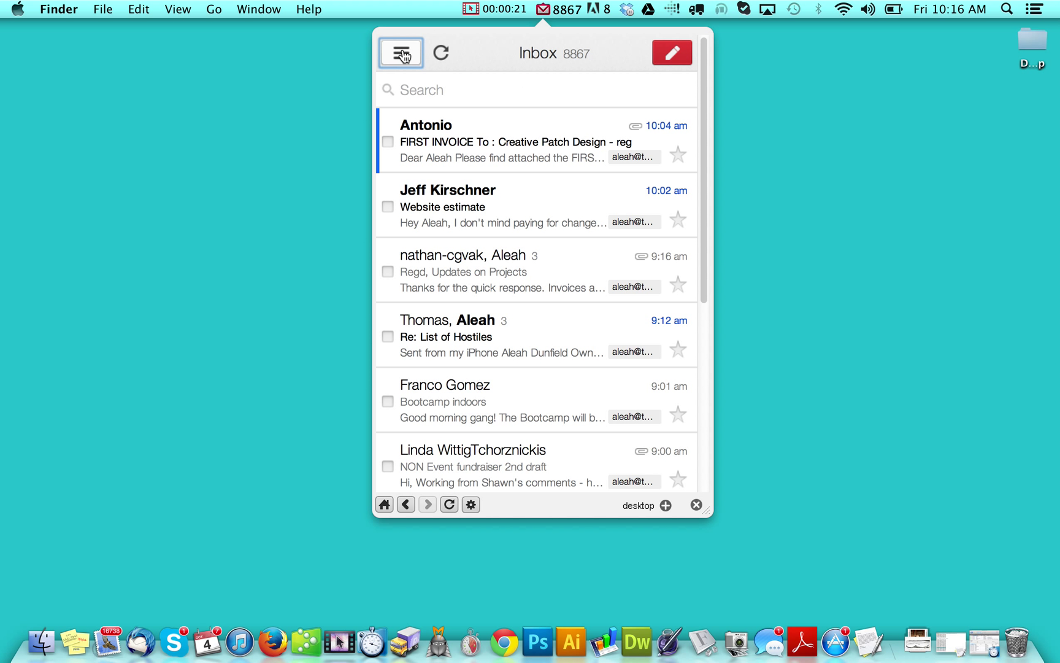
{"action": "left_click", "coordinate": [545, 9]}
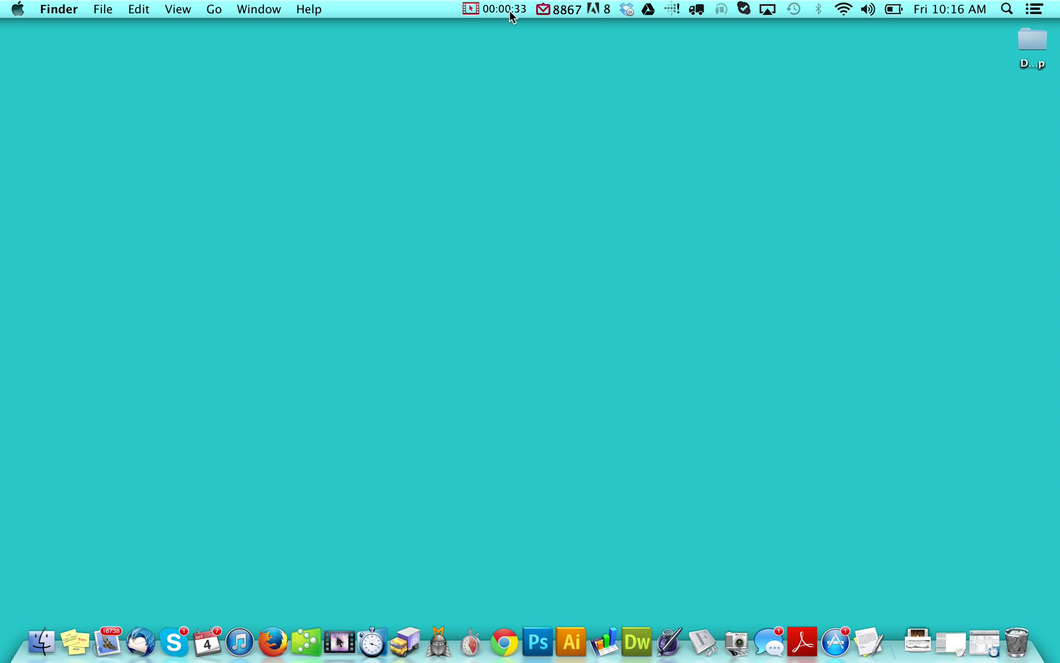
{"action": "left_click", "coordinate": [44, 646]}
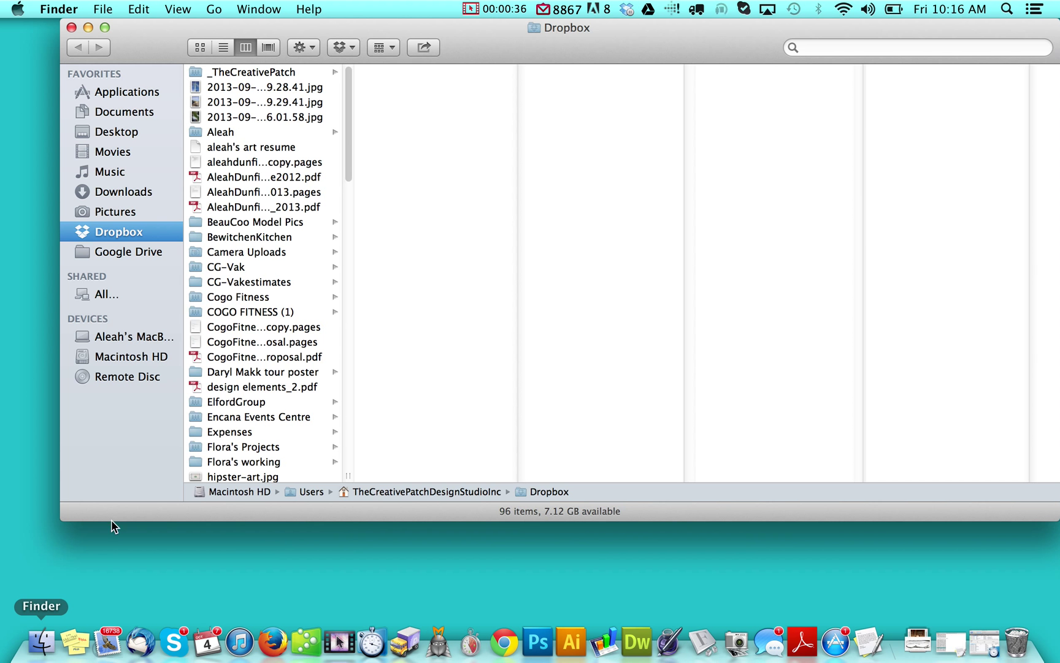
{"action": "left_click", "coordinate": [149, 97]}
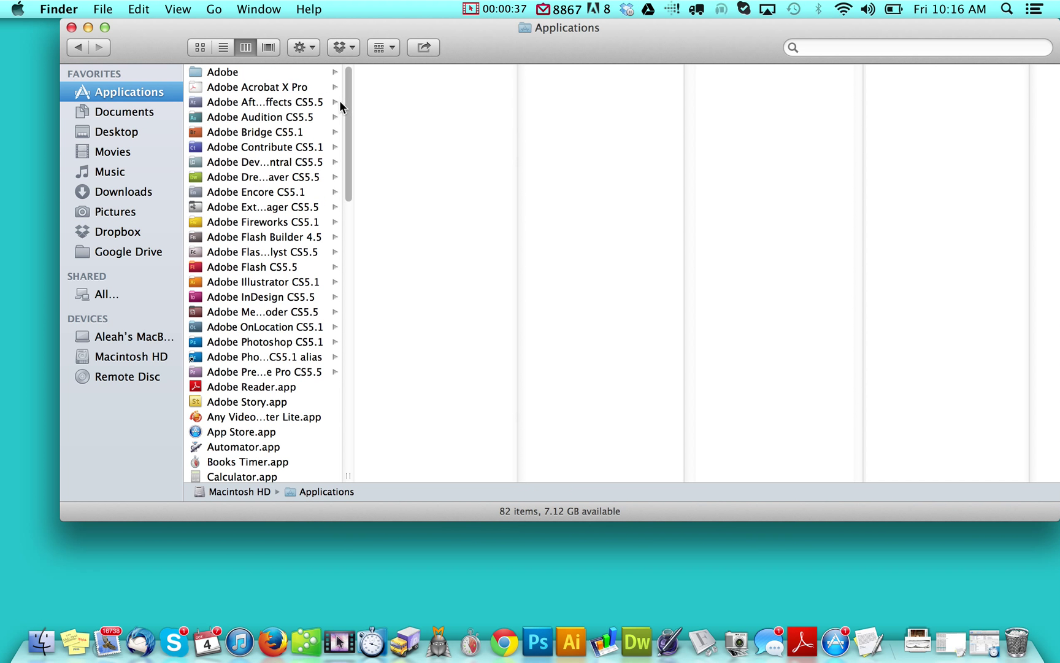
{"action": "scroll", "coordinate": [339, 104], "scroll_direction": "down", "scroll_amount": 10}
{"action": "scroll", "coordinate": [335, 235], "scroll_direction": "down", "scroll_amount": 7}
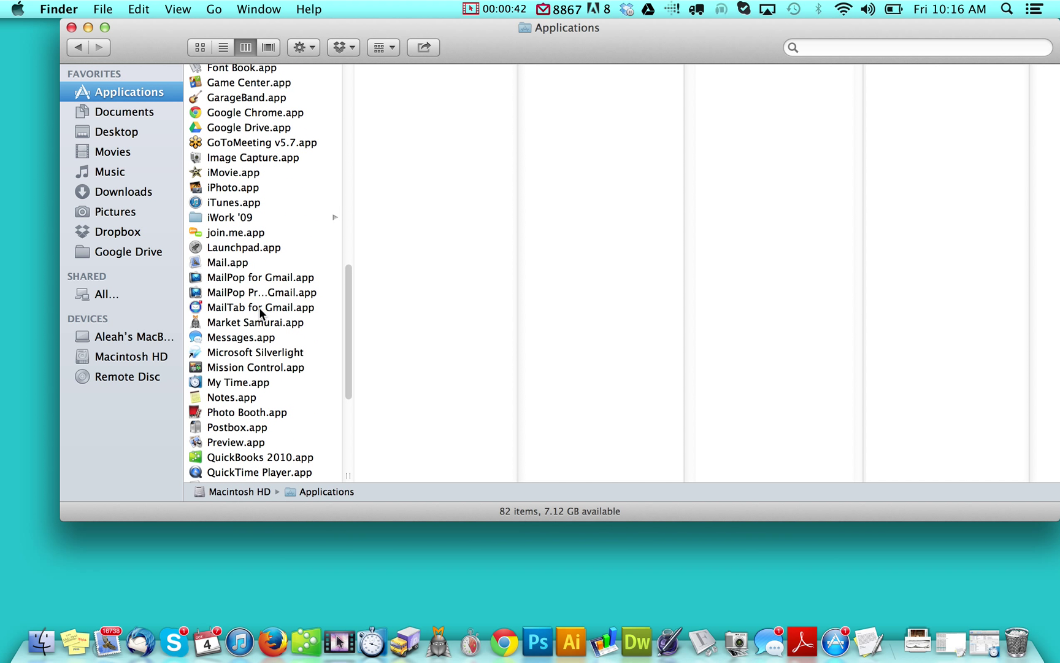
{"action": "left_click", "coordinate": [260, 310]}
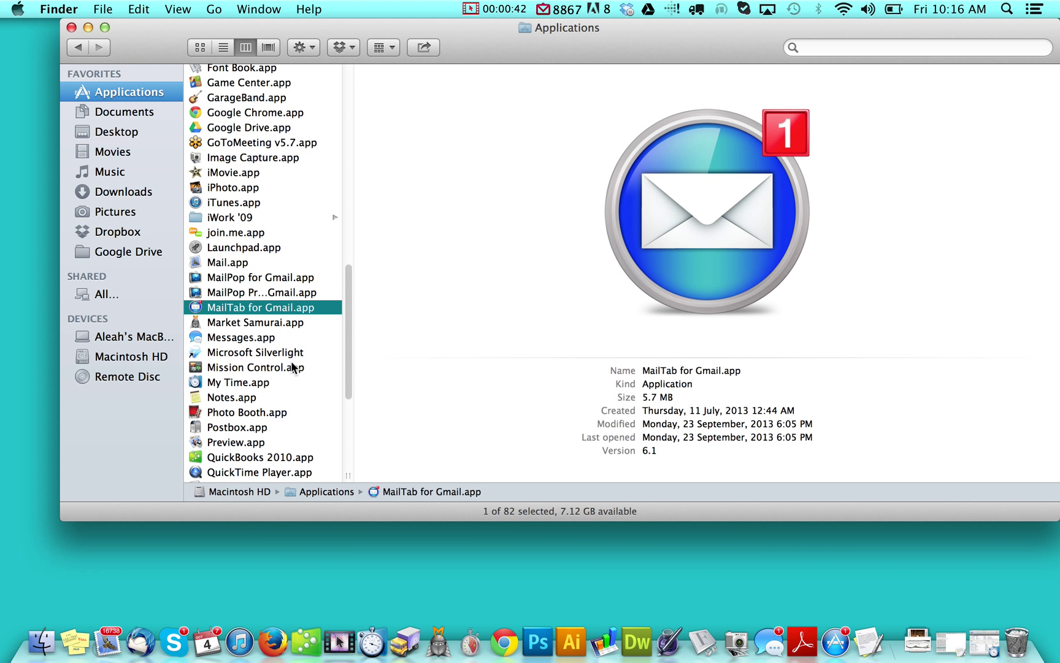
{"action": "left_click", "coordinate": [71, 28]}
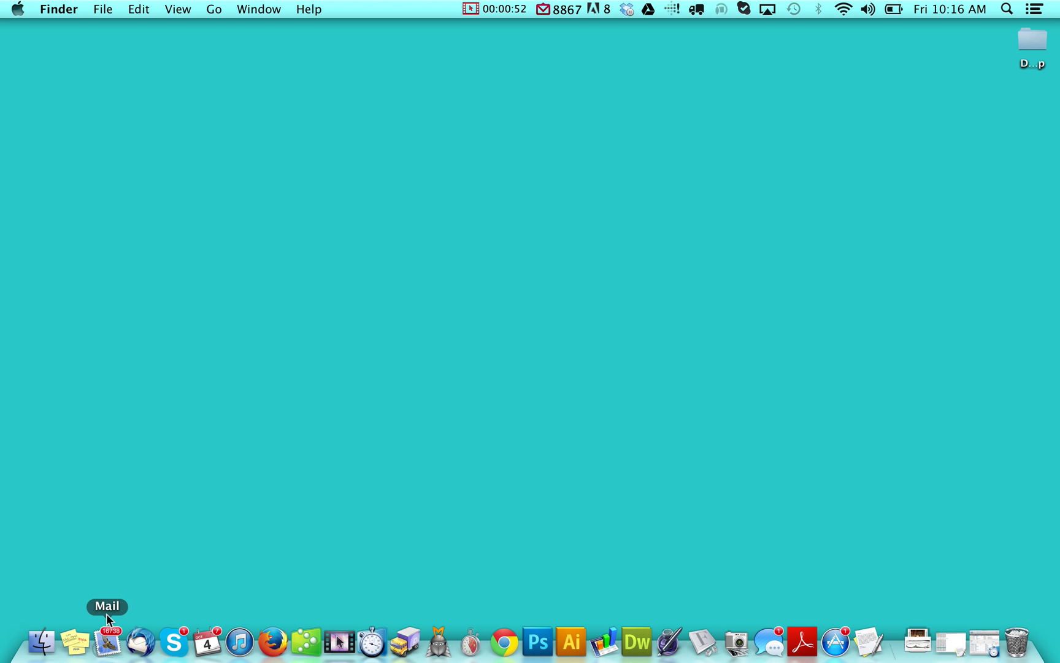
Reopen the inbox popup and make it wider and taller for longer message previews.
{"action": "left_click", "coordinate": [564, 14]}
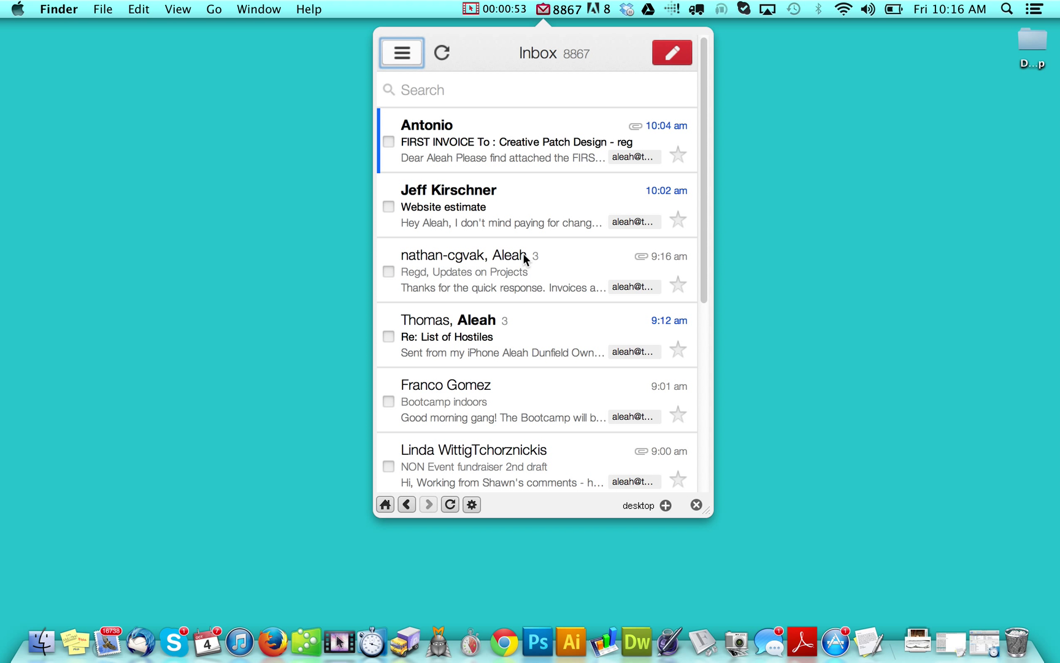
{"action": "left_click", "coordinate": [569, 13]}
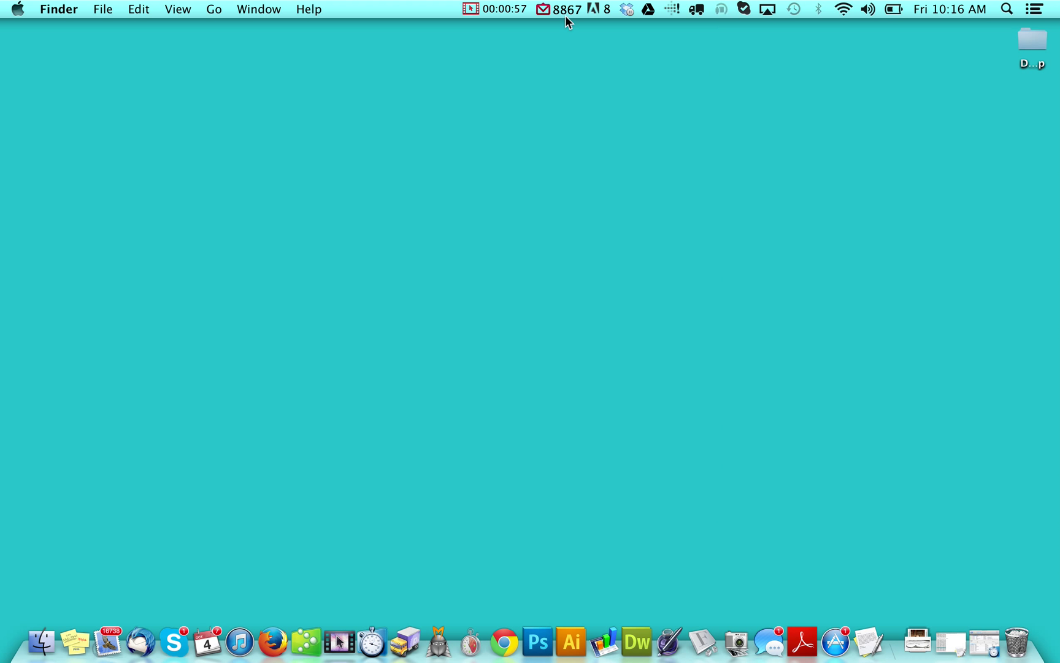
{"action": "left_click", "coordinate": [568, 11]}
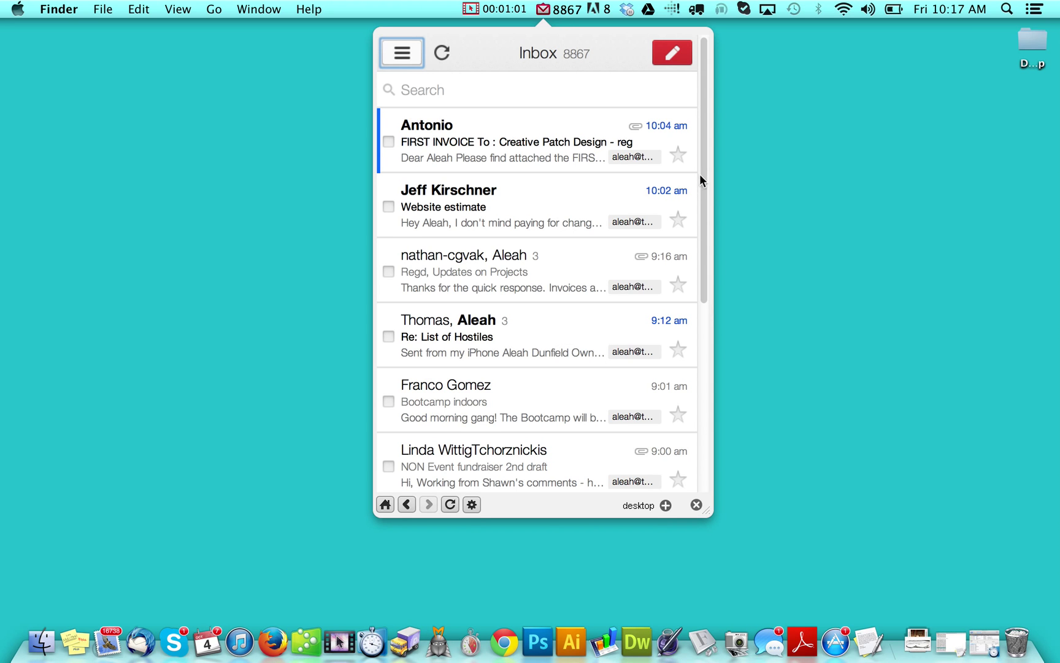
{"action": "scroll", "coordinate": [700, 184], "scroll_direction": "down", "scroll_amount": 10}
{"action": "scroll", "coordinate": [712, 175], "scroll_direction": "up", "scroll_amount": 10}
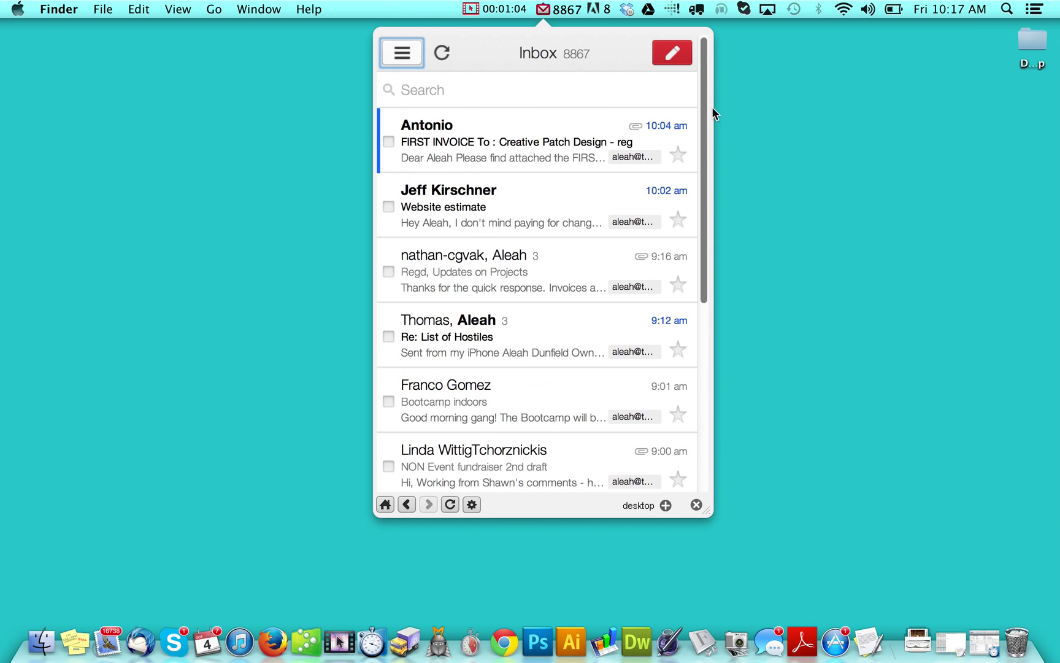
{"action": "scroll", "coordinate": [700, 295], "scroll_direction": "down", "scroll_amount": 10}
{"action": "scroll", "coordinate": [703, 159], "scroll_direction": "up", "scroll_amount": 12}
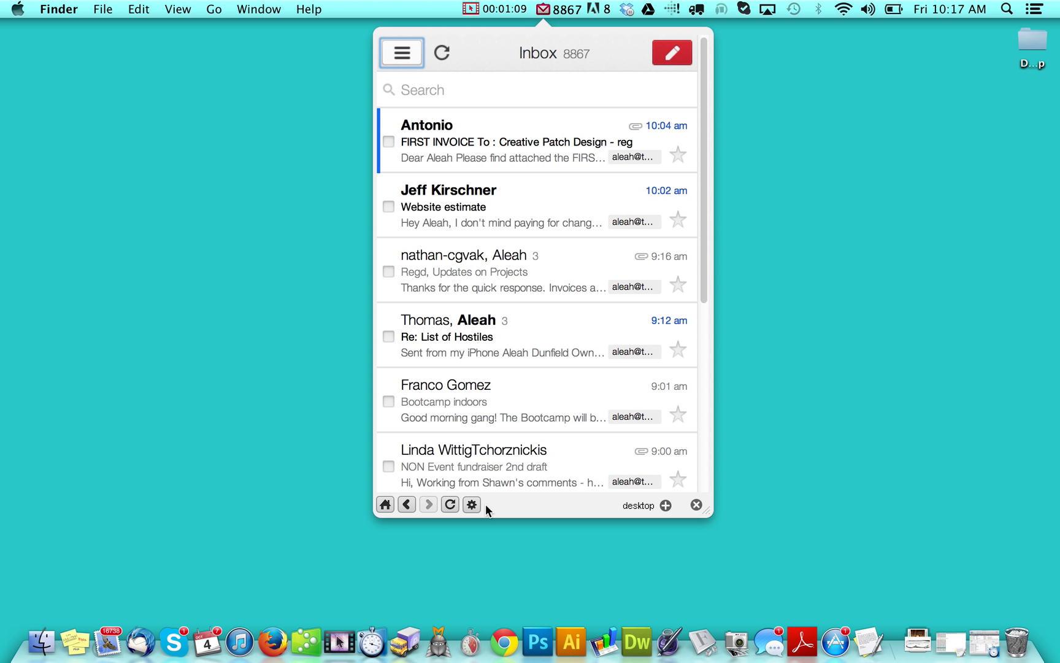
{"action": "left_click_drag", "start_coordinate": [708, 518], "coordinate": [739, 531]}
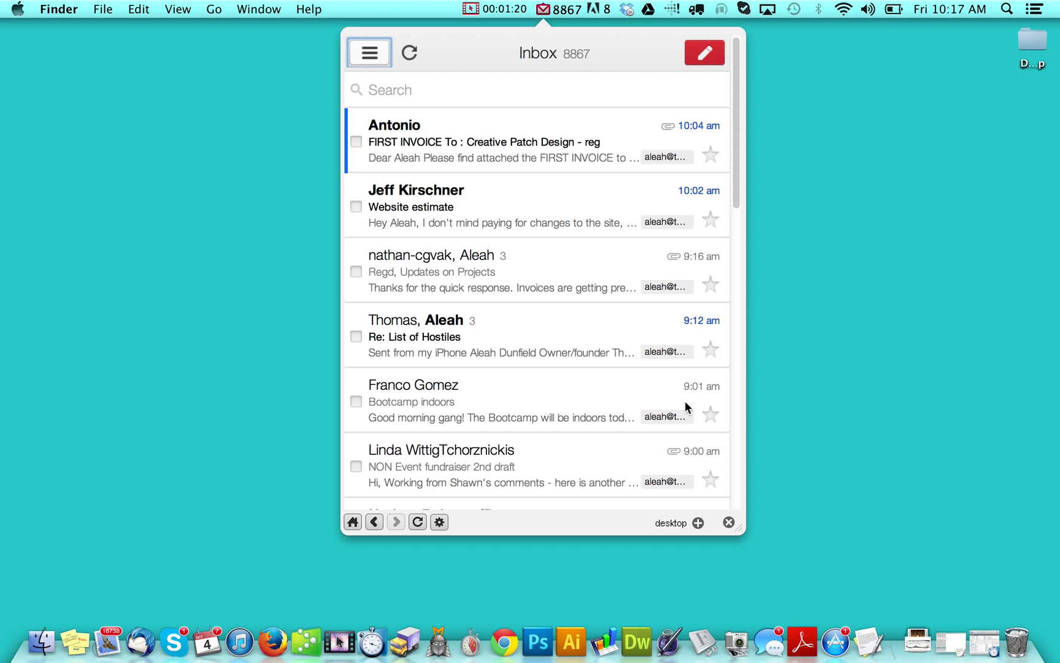
Switch to the full desktop Gmail view and glance at the Google account menu.
{"action": "left_click", "coordinate": [698, 523]}
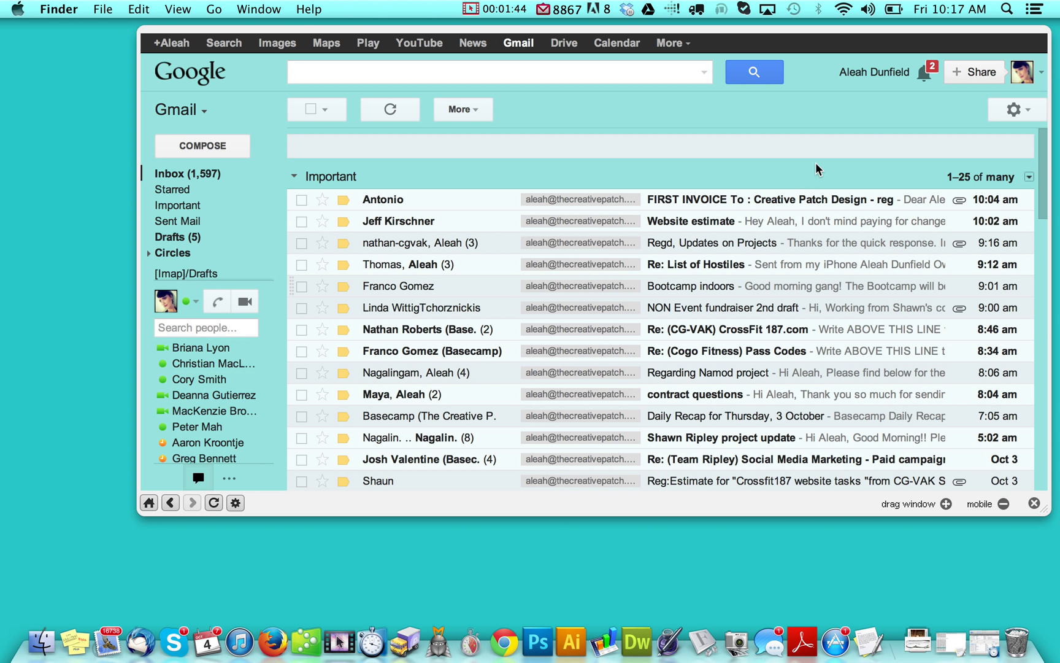
{"action": "left_click", "coordinate": [1043, 82]}
{"action": "left_click", "coordinate": [1044, 80]}
Move the Gmail window further left, then reopen it and resize it shorter.
{"action": "left_click_drag", "start_coordinate": [946, 503], "coordinate": [879, 536]}
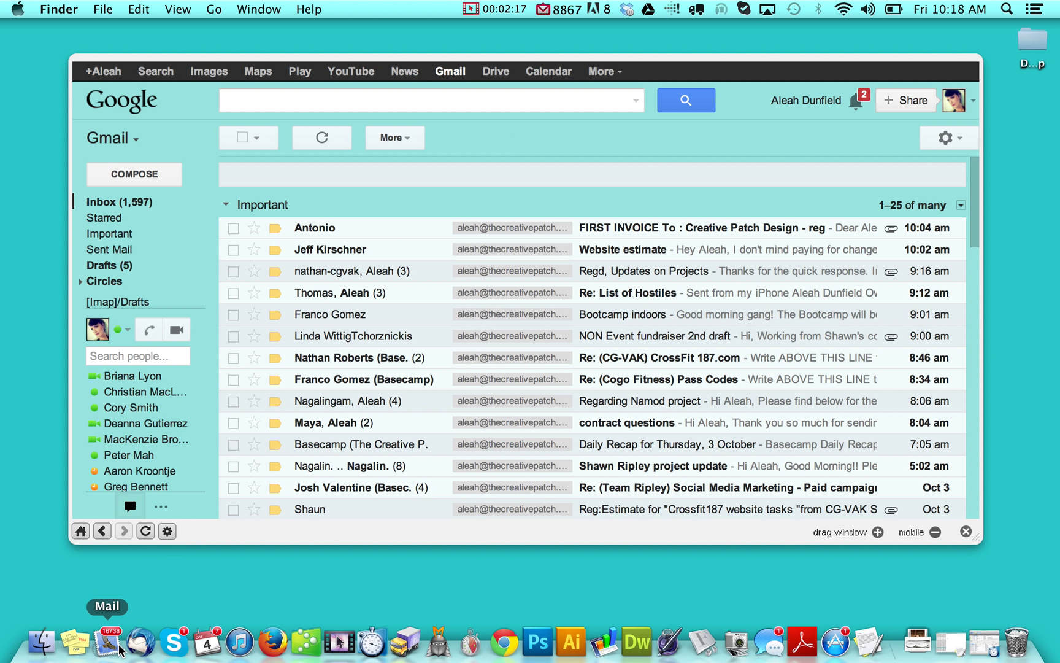
{"action": "left_click", "coordinate": [967, 531]}
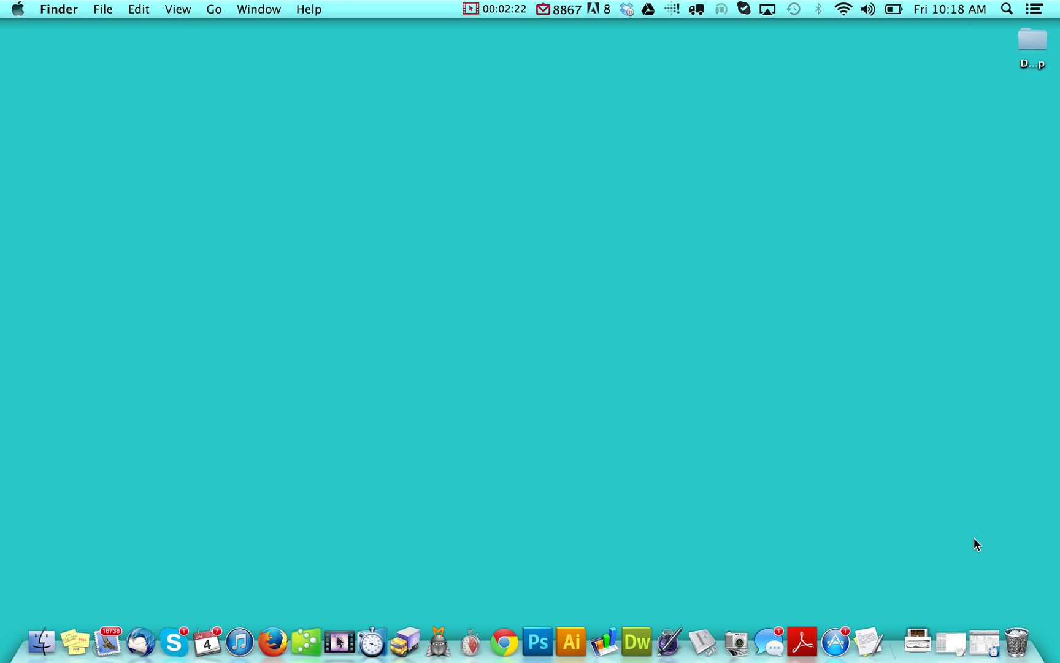
{"action": "left_click", "coordinate": [561, 11]}
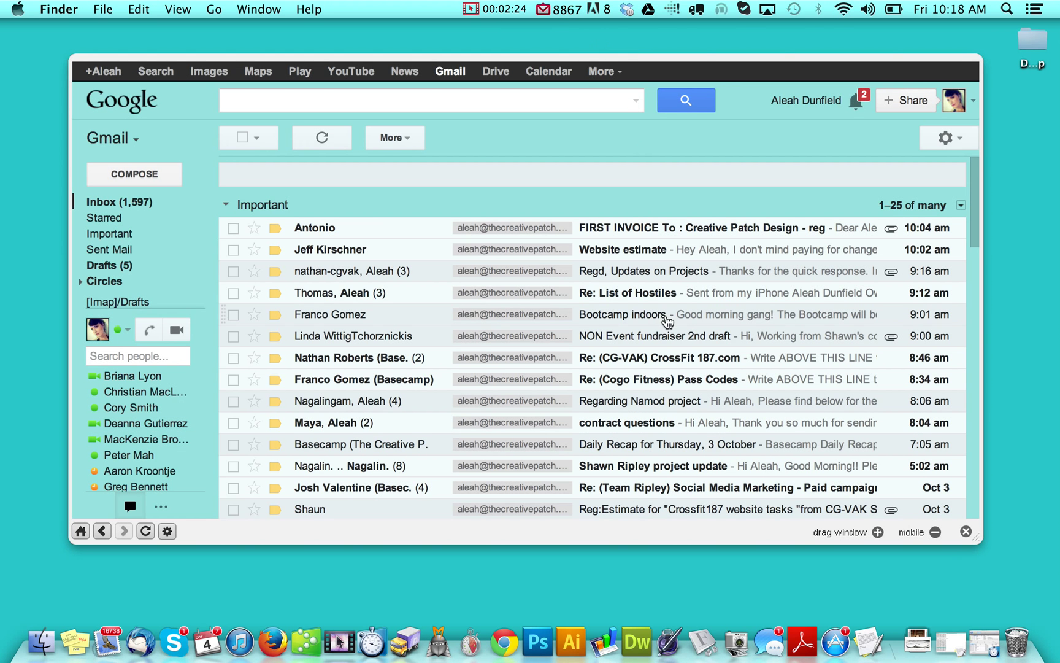
{"action": "left_click_drag", "start_coordinate": [978, 539], "coordinate": [756, 399]}
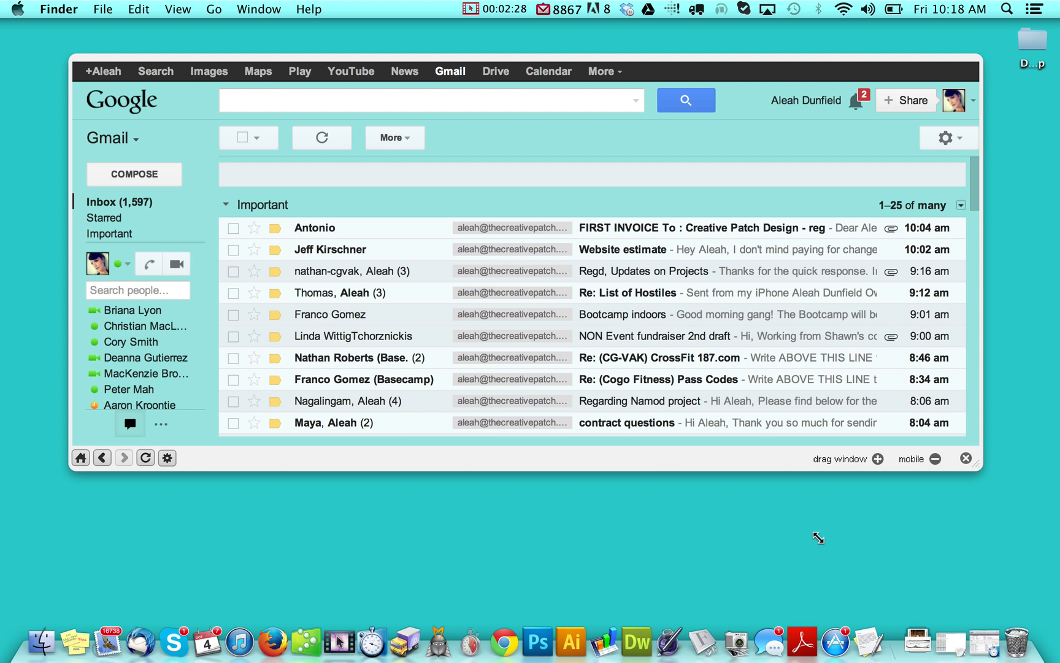
{"action": "left_click", "coordinate": [935, 533]}
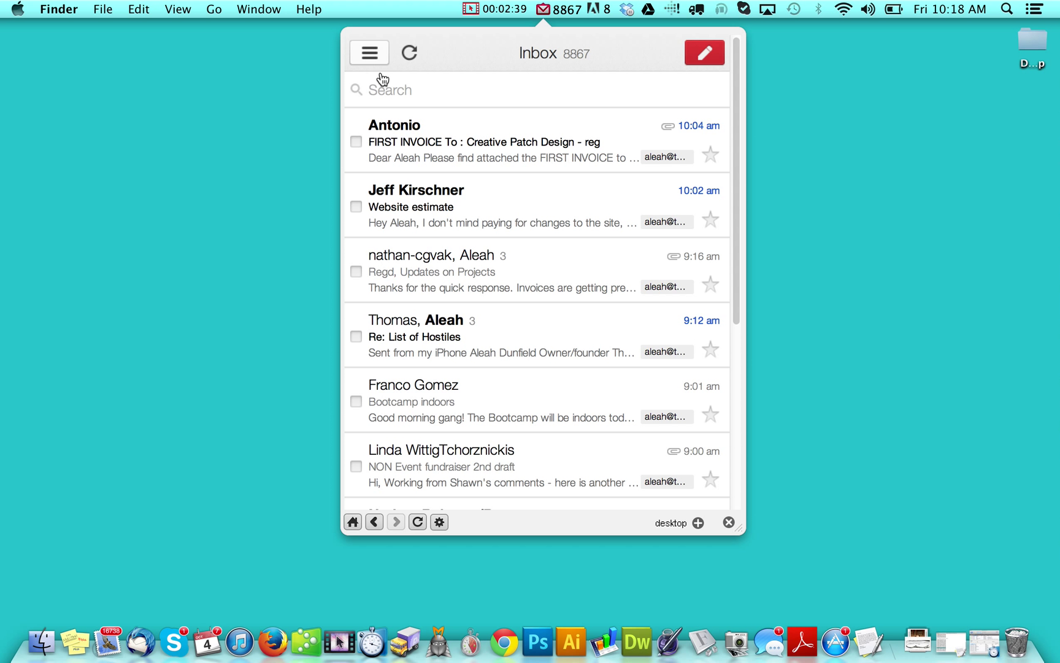
{"action": "left_click", "coordinate": [369, 55]}
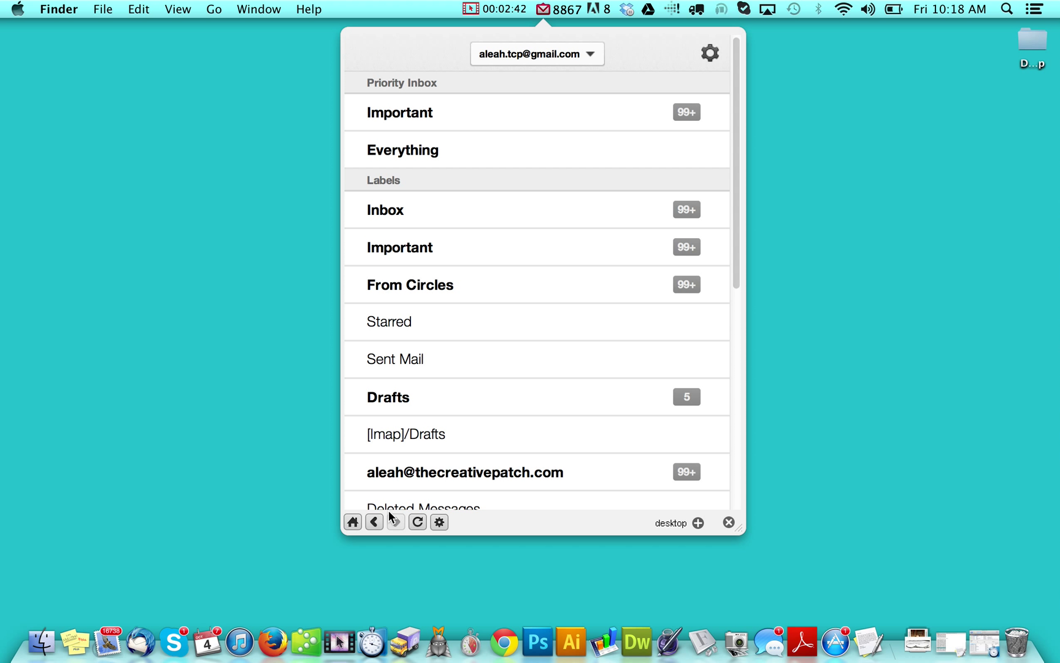
{"action": "left_click_drag", "start_coordinate": [734, 60], "coordinate": [724, 120]}
{"action": "scroll", "coordinate": [705, 172], "scroll_direction": "down", "scroll_amount": 8}
{"action": "scroll", "coordinate": [677, 308], "scroll_direction": "up", "scroll_amount": 10}
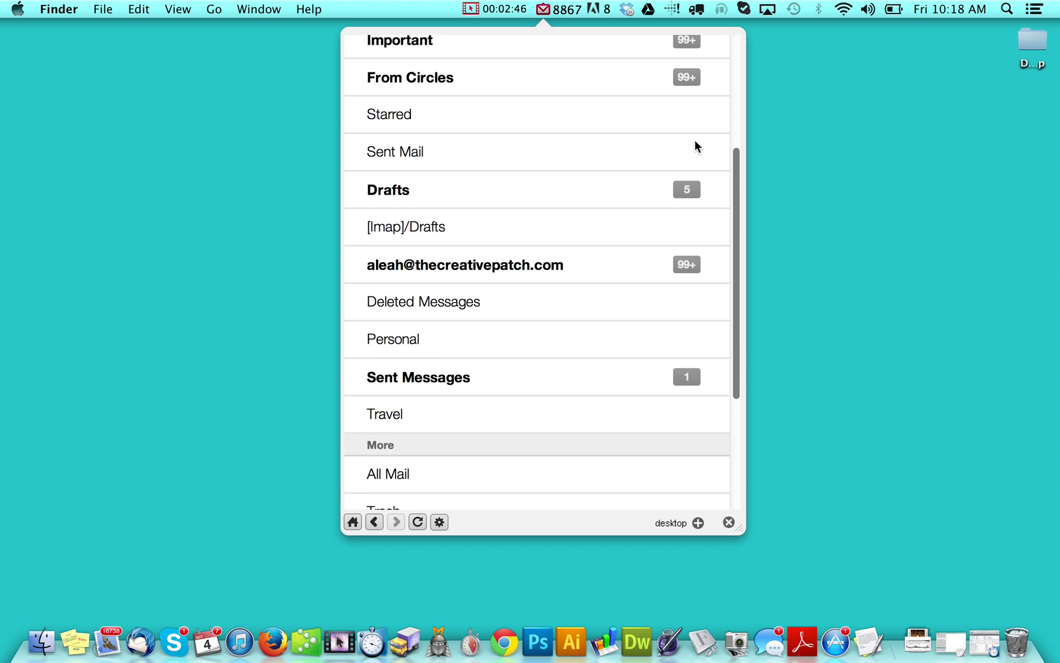
{"action": "scroll", "coordinate": [696, 79], "scroll_direction": "up", "scroll_amount": 5}
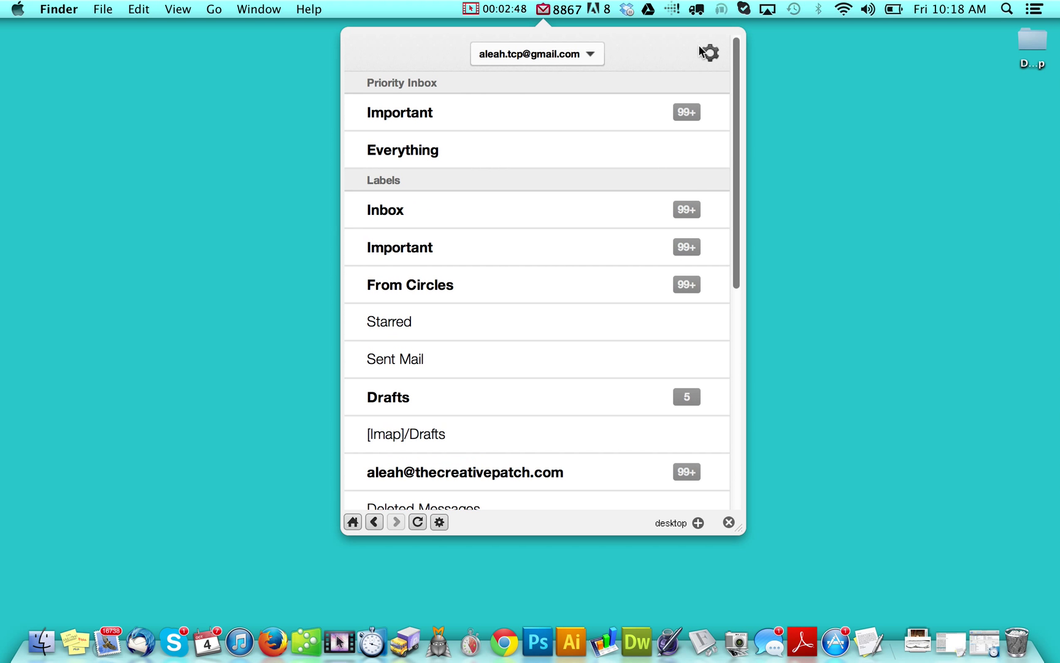
{"action": "scroll", "coordinate": [689, 85], "scroll_direction": "down", "scroll_amount": 10}
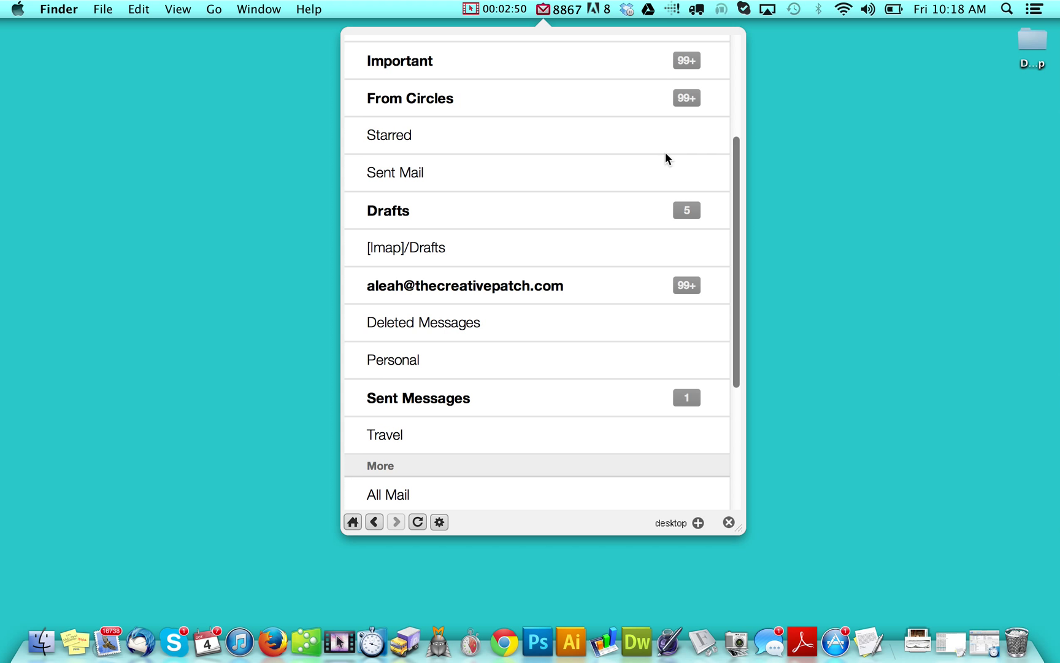
{"action": "scroll", "coordinate": [649, 343], "scroll_direction": "up", "scroll_amount": 10}
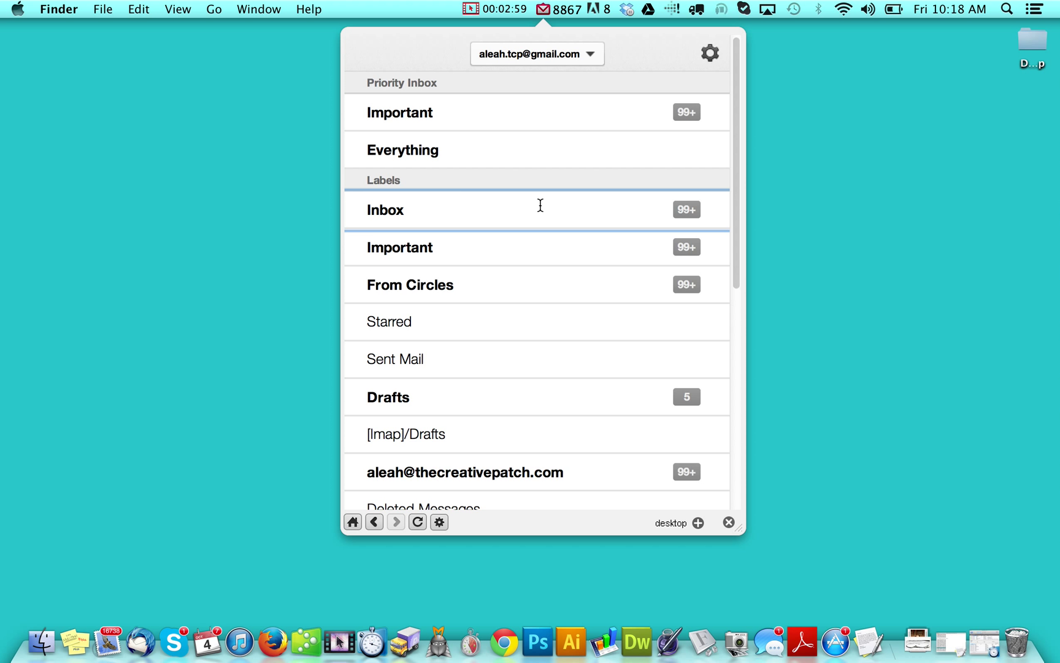
Start a new message from the Inbox with separate Cc, Bcc and From rows.
{"action": "left_click", "coordinate": [539, 209]}
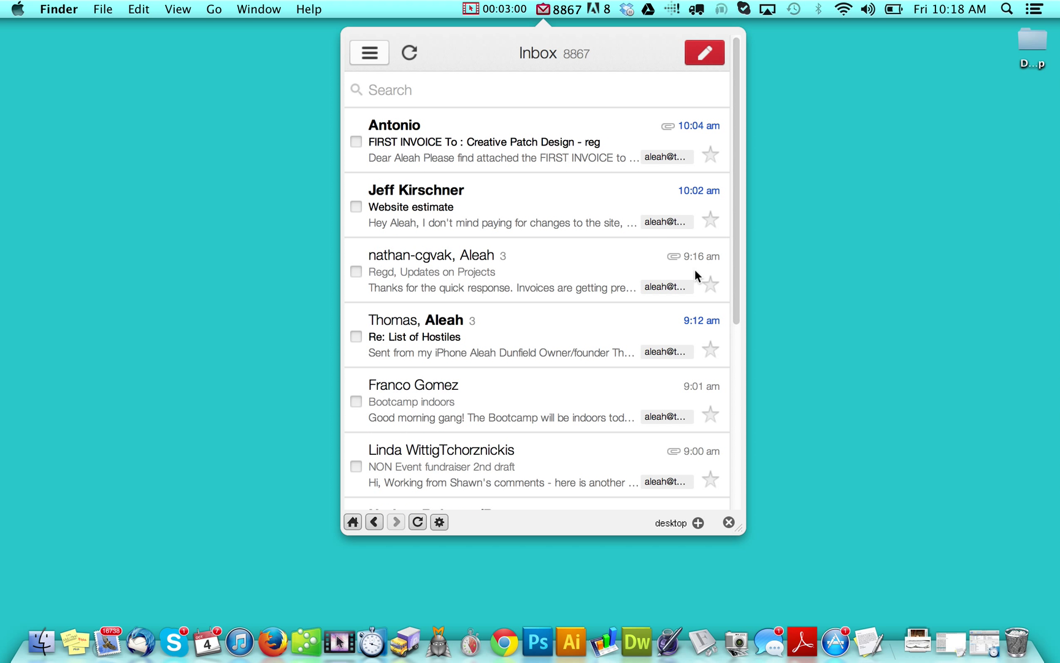
{"action": "left_click", "coordinate": [706, 54]}
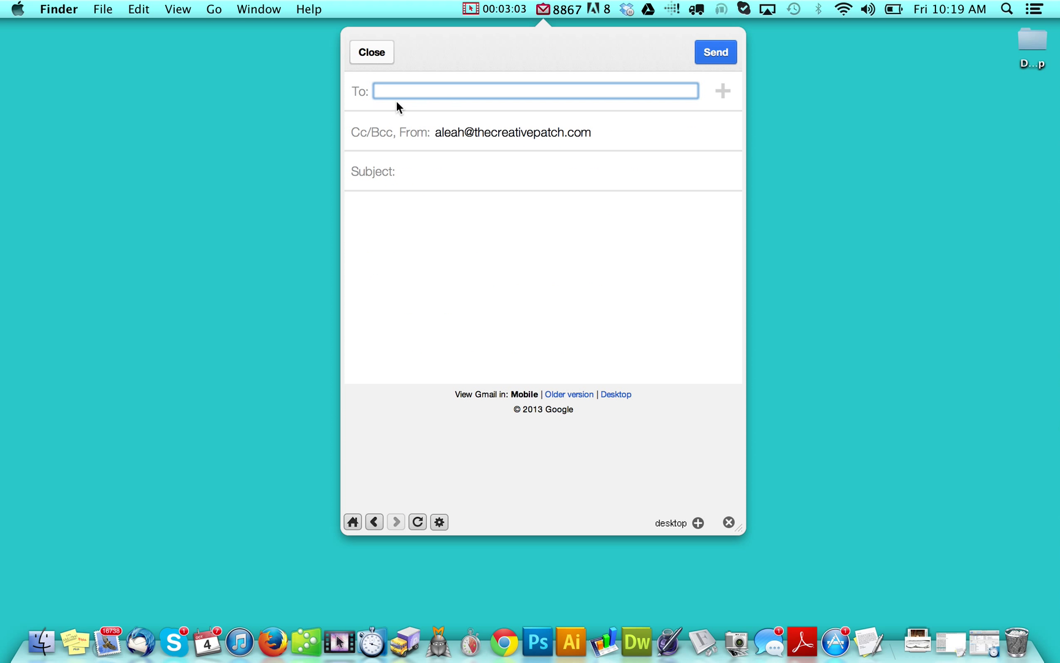
{"action": "left_click", "coordinate": [485, 140]}
Review the available sender addresses, leaving Bcc and the message body empty.
{"action": "left_click", "coordinate": [520, 213]}
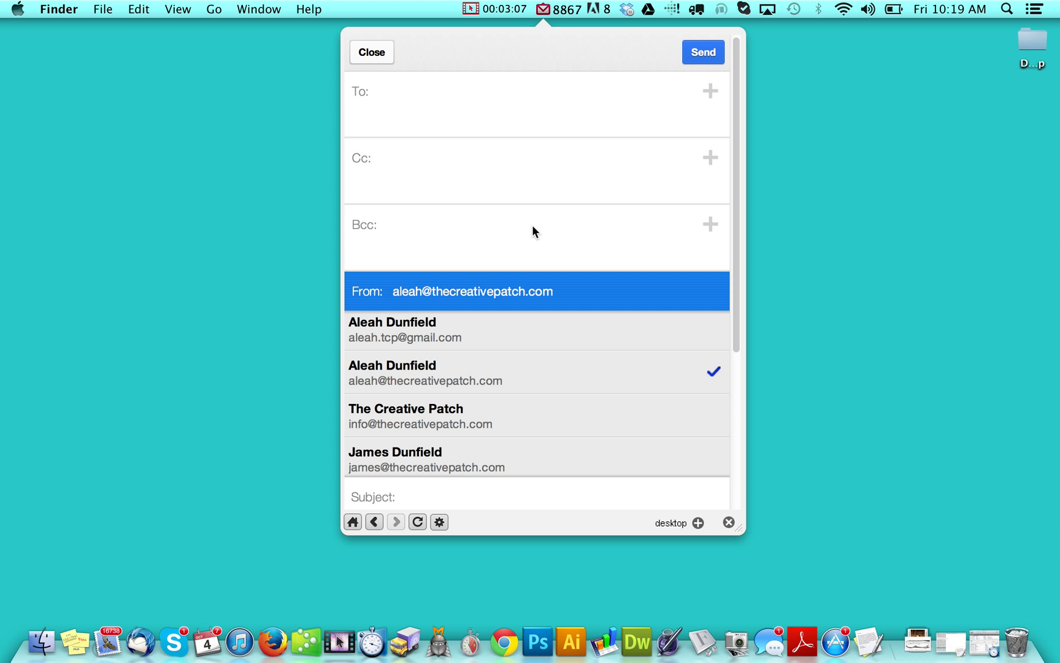
{"action": "left_click_drag", "start_coordinate": [736, 330], "coordinate": [735, 368]}
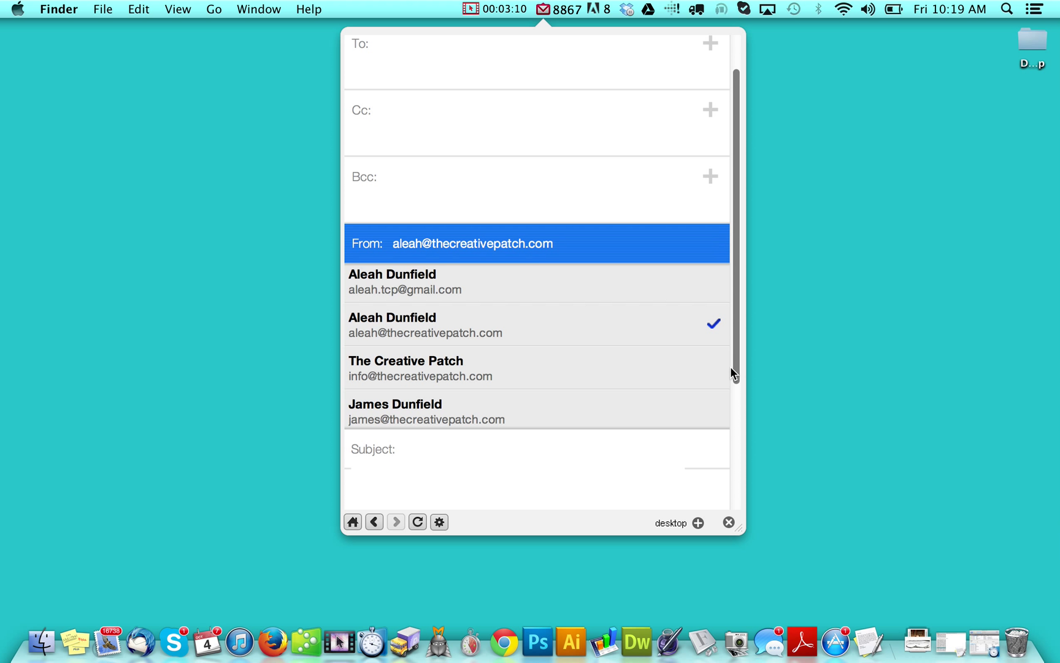
{"action": "left_click", "coordinate": [557, 196]}
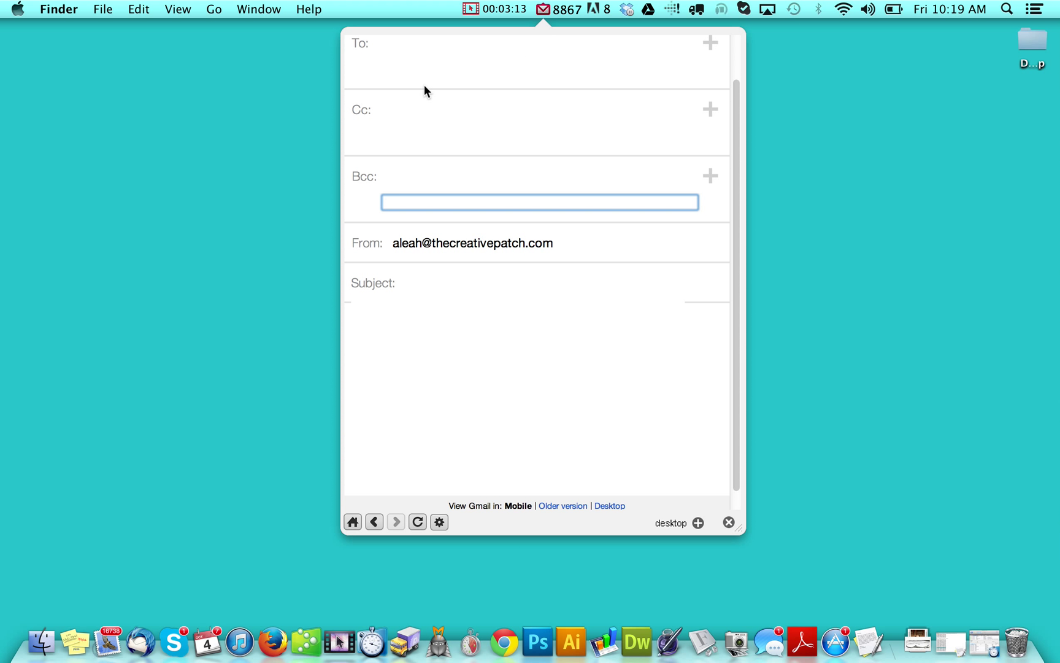
{"action": "left_click", "coordinate": [440, 311]}
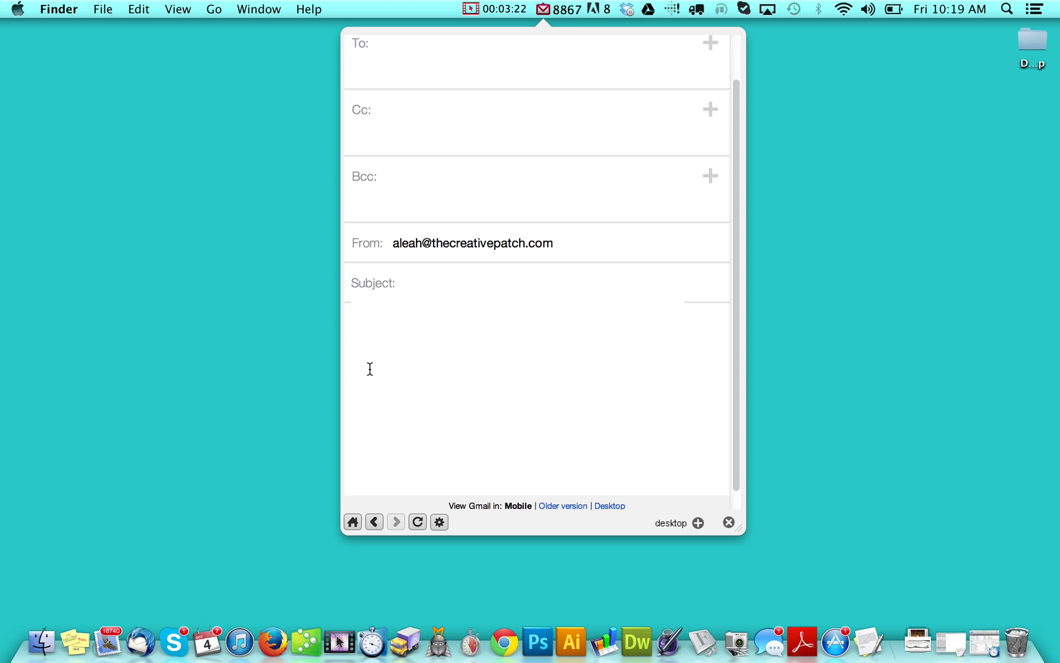
{"action": "left_click", "coordinate": [501, 354]}
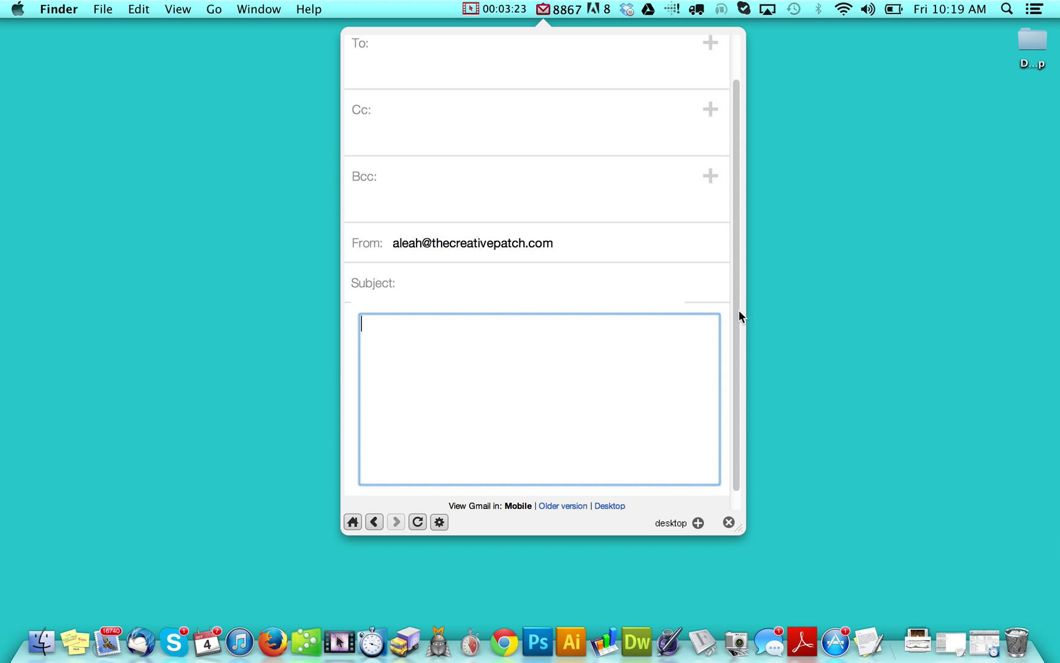
{"action": "scroll", "coordinate": [737, 270], "scroll_direction": "up", "scroll_amount": 2}
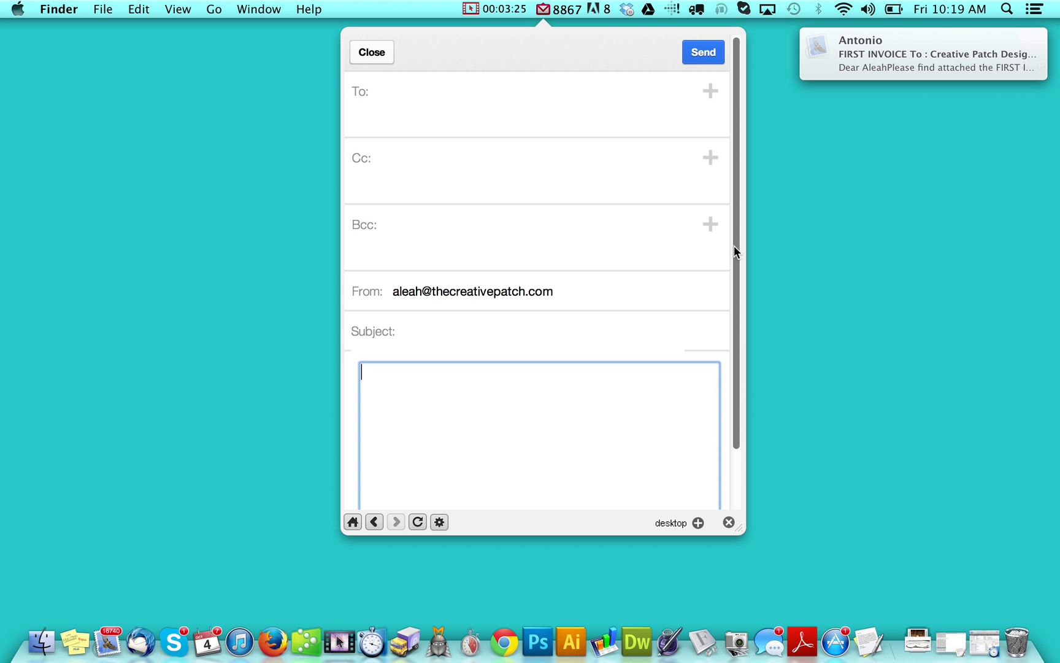
{"action": "scroll", "coordinate": [733, 248], "scroll_direction": "down", "scroll_amount": 2}
{"action": "scroll", "coordinate": [731, 240], "scroll_direction": "up", "scroll_amount": 2}
{"action": "left_click", "coordinate": [451, 158]}
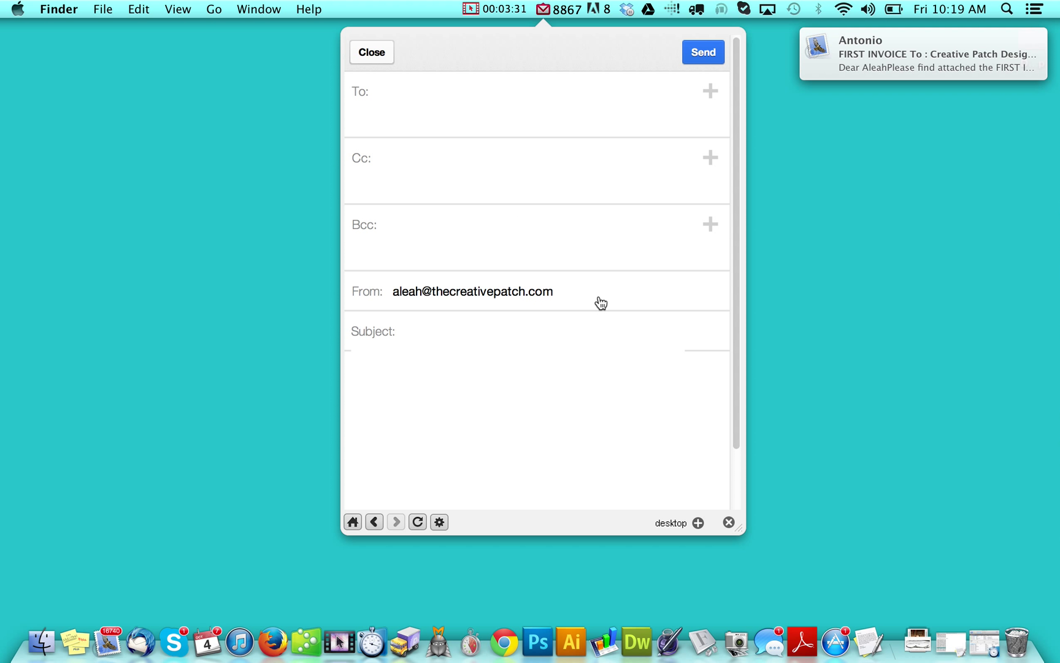
Discard the blank message and show the mailbox and label list starting with Priority Inbox.
{"action": "left_click", "coordinate": [545, 11]}
{"action": "left_click", "coordinate": [543, 11]}
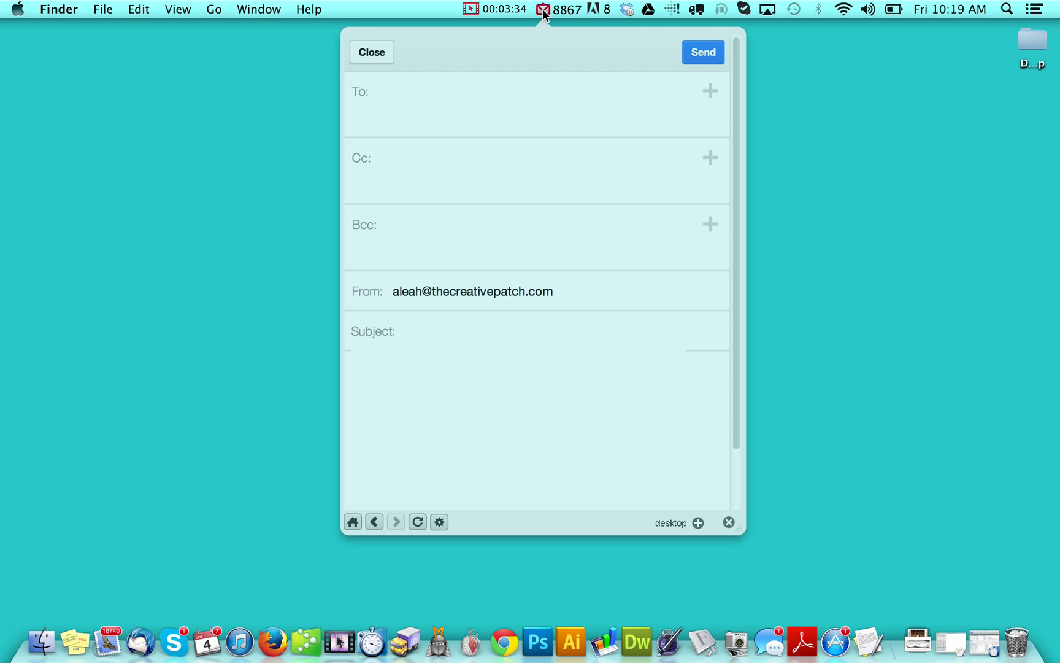
{"action": "left_click", "coordinate": [371, 54]}
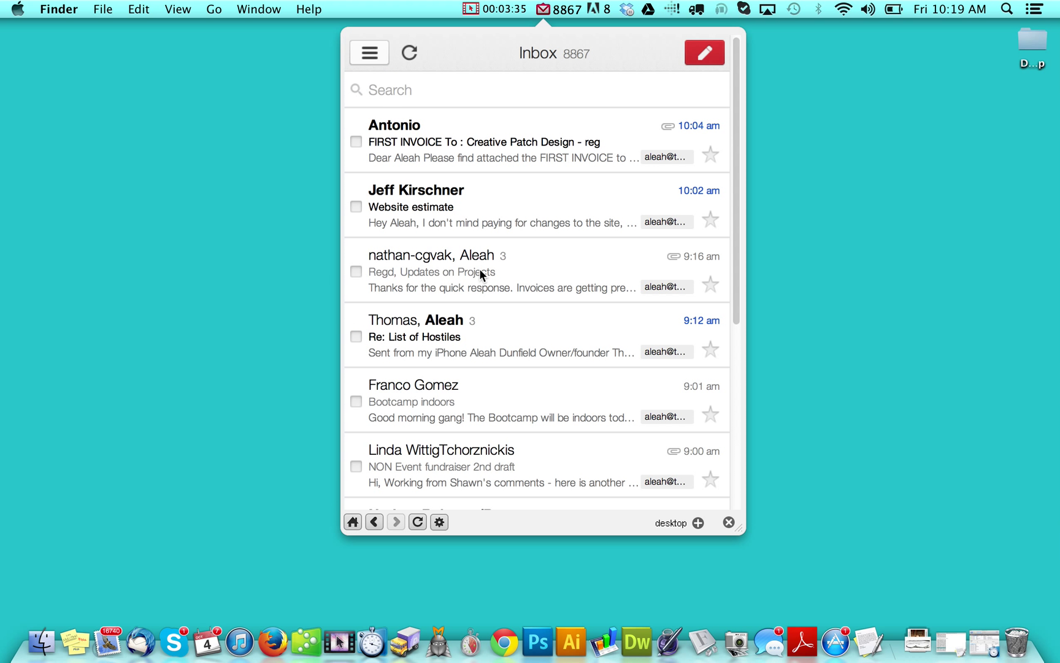
{"action": "left_click", "coordinate": [371, 54]}
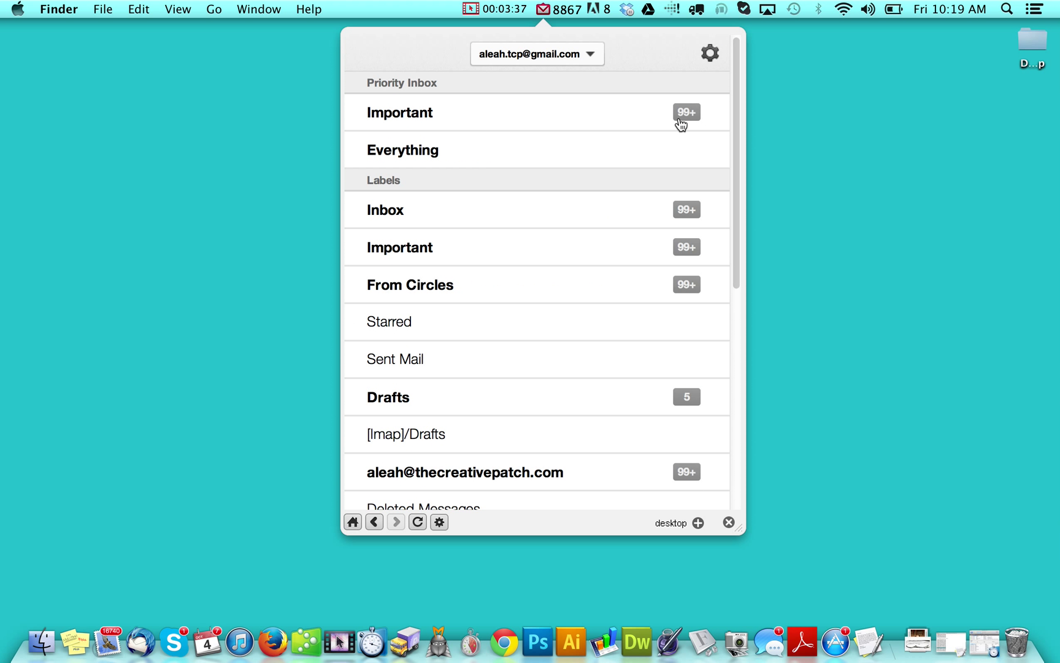
{"action": "left_click_drag", "start_coordinate": [736, 240], "coordinate": [730, 368]}
{"action": "scroll", "coordinate": [657, 378], "scroll_direction": "down", "scroll_amount": 5}
{"action": "scroll", "coordinate": [546, 466], "scroll_direction": "up", "scroll_amount": 10}
Open the gear menu and reveal every item, from Preferences down to Quit MailTab.
{"action": "left_click", "coordinate": [439, 522]}
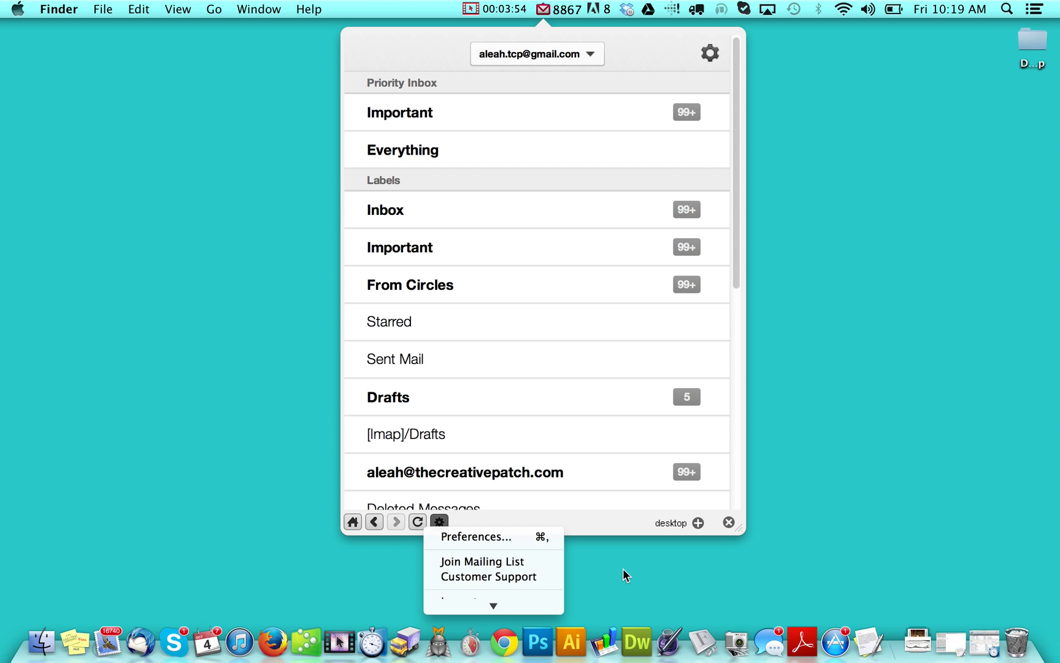
{"action": "mouse_move", "coordinate": [510, 608]}
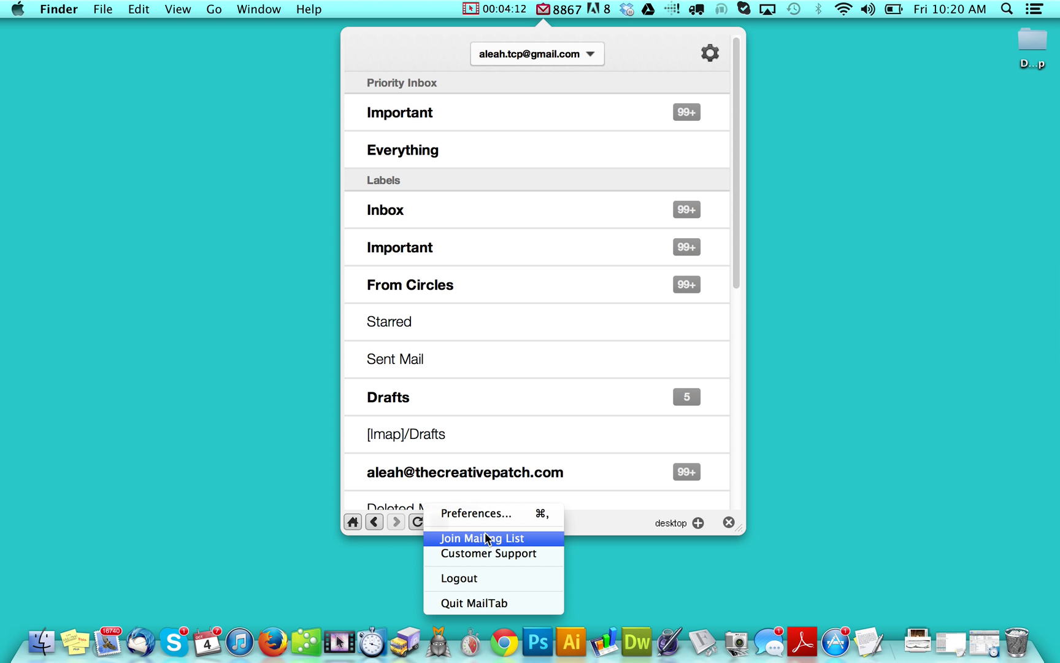
Open Preferences, enable Start at Login and set the Activate MailTab hotkey to ⇧M.
{"action": "left_click", "coordinate": [489, 513]}
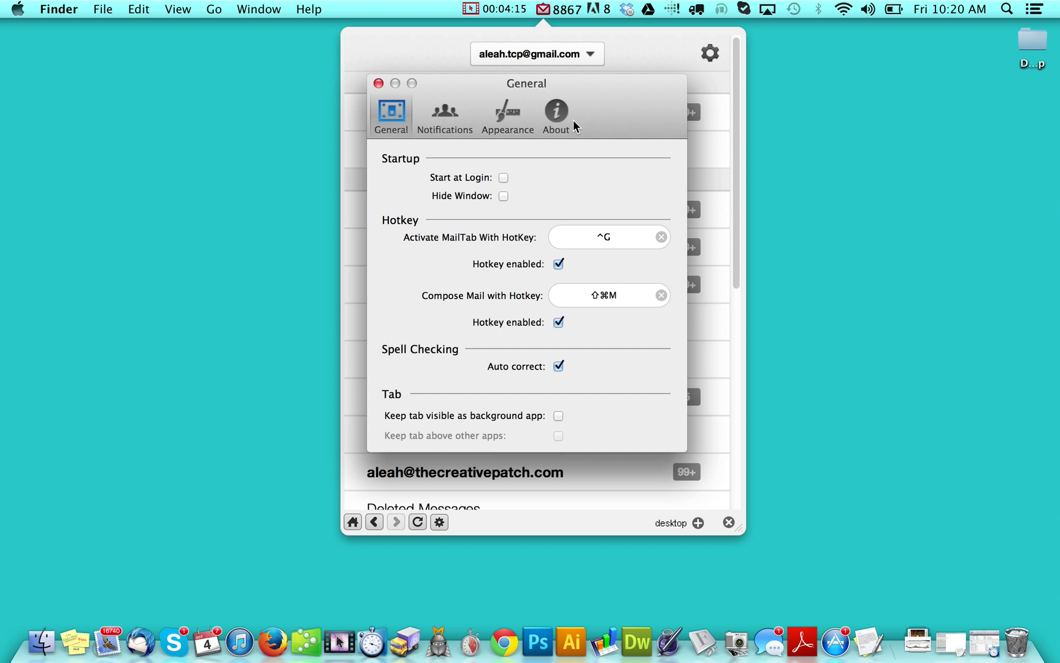
{"action": "left_click", "coordinate": [502, 178]}
{"action": "left_click", "coordinate": [599, 241]}
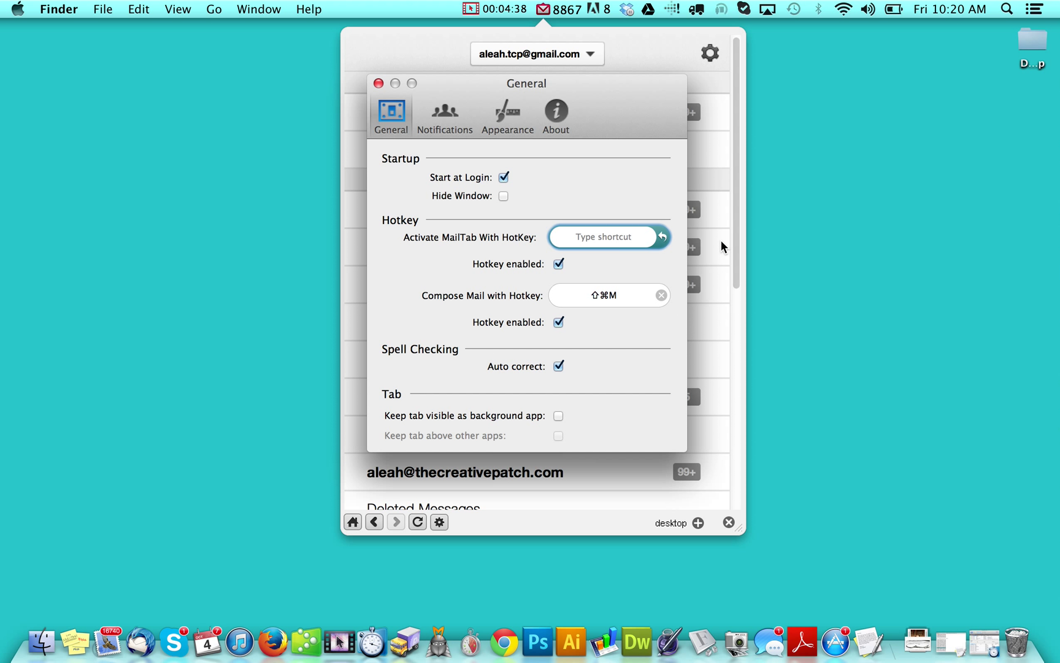
{"action": "key", "text": "shift"}
{"action": "key", "text": "shift+m"}
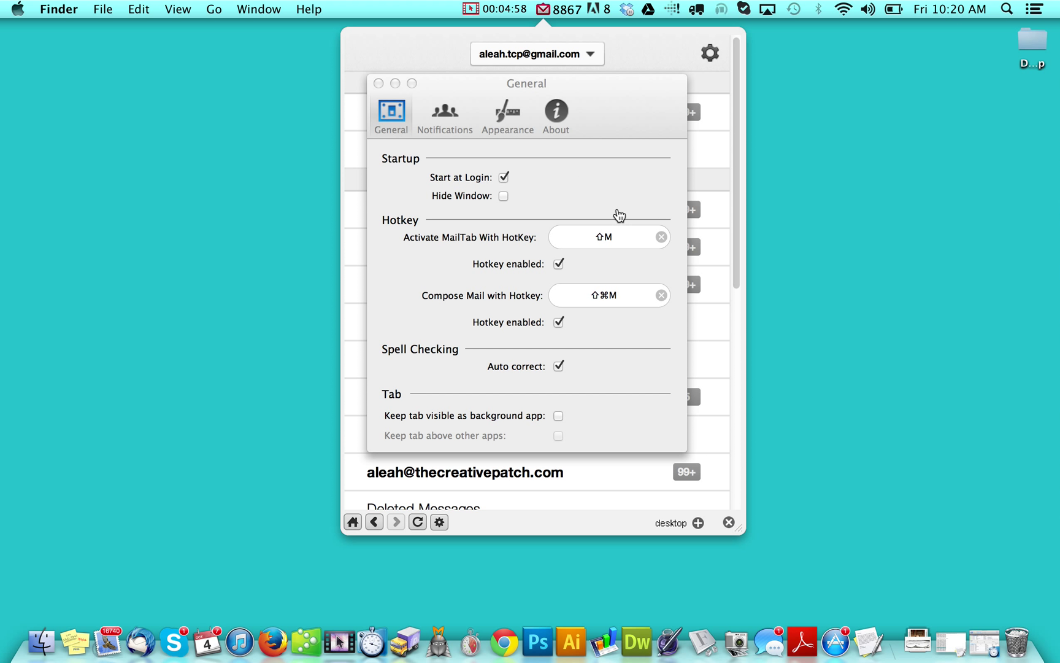
Review the Notifications settings, then set Window Opacity to full on the Appearance tab.
{"action": "left_click", "coordinate": [450, 117]}
{"action": "left_click", "coordinate": [393, 117]}
{"action": "left_click", "coordinate": [437, 122]}
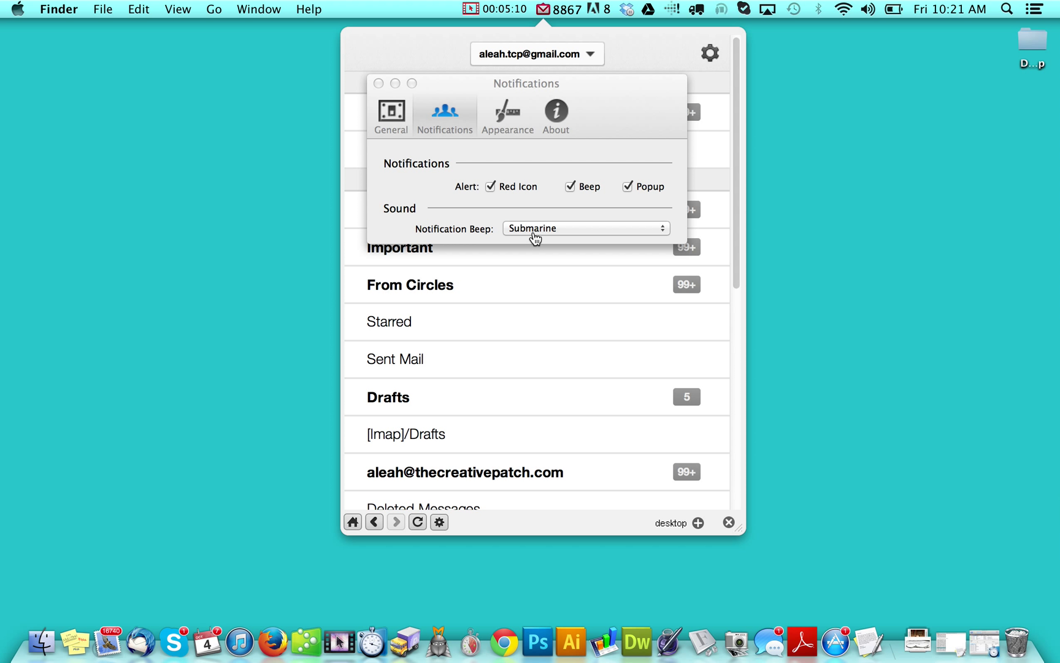
{"action": "left_click", "coordinate": [511, 116]}
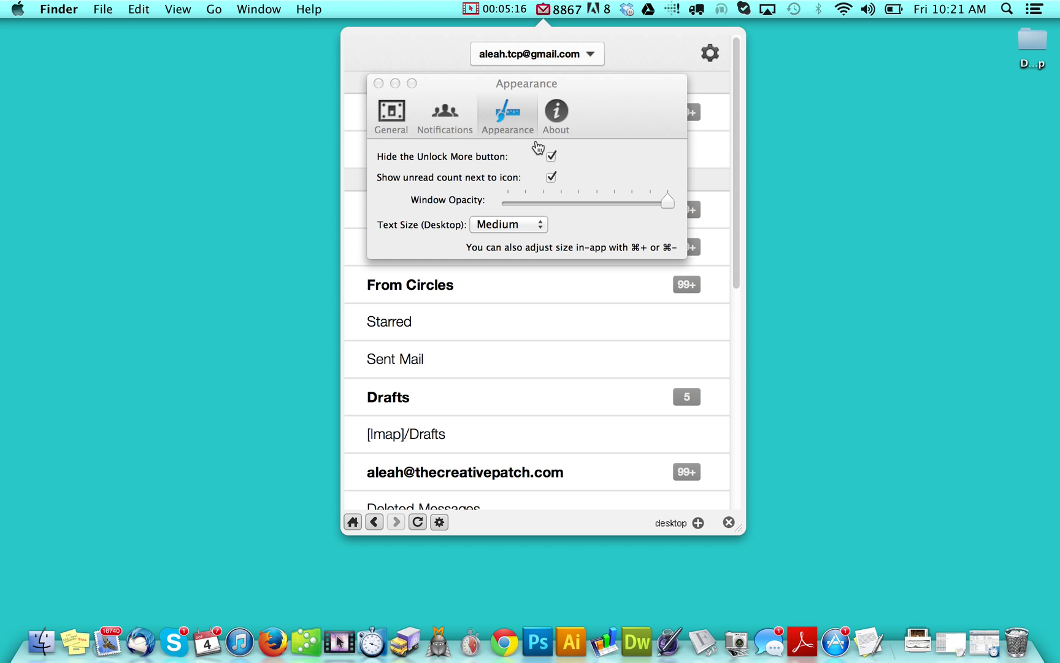
{"action": "mouse_move", "coordinate": [666, 204]}
{"action": "left_mouse_down"}
{"action": "mouse_move", "coordinate": [514, 203]}
{"action": "mouse_move", "coordinate": [676, 204]}
{"action": "left_mouse_up"}
Check the About pane showing version 6.1, close Preferences and return to the 8867-message Inbox.
{"action": "left_click", "coordinate": [560, 126]}
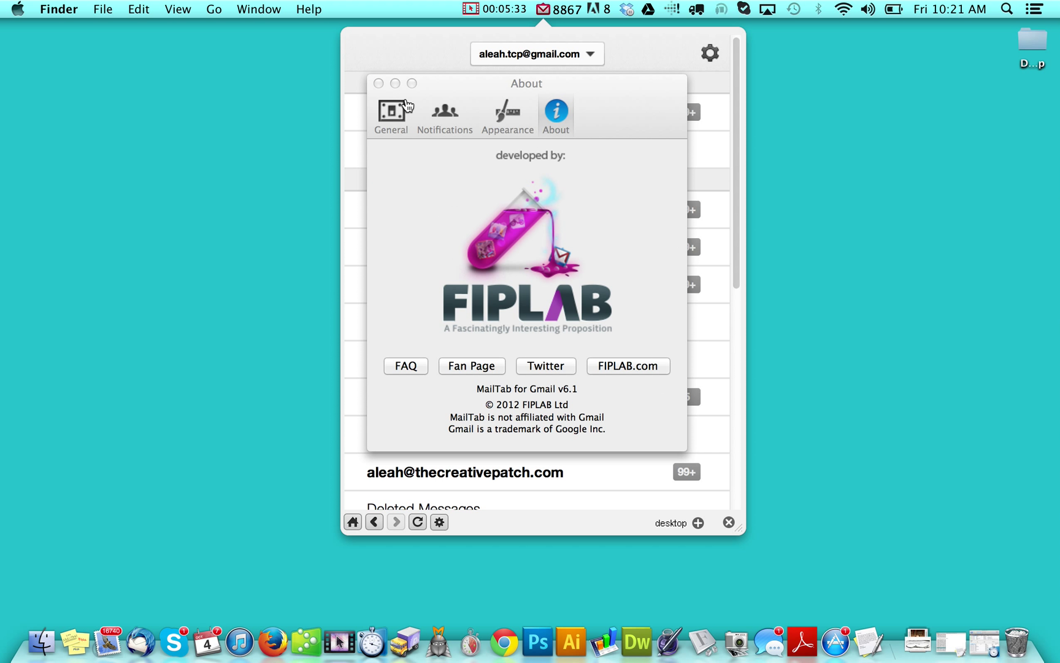
{"action": "left_click", "coordinate": [379, 84]}
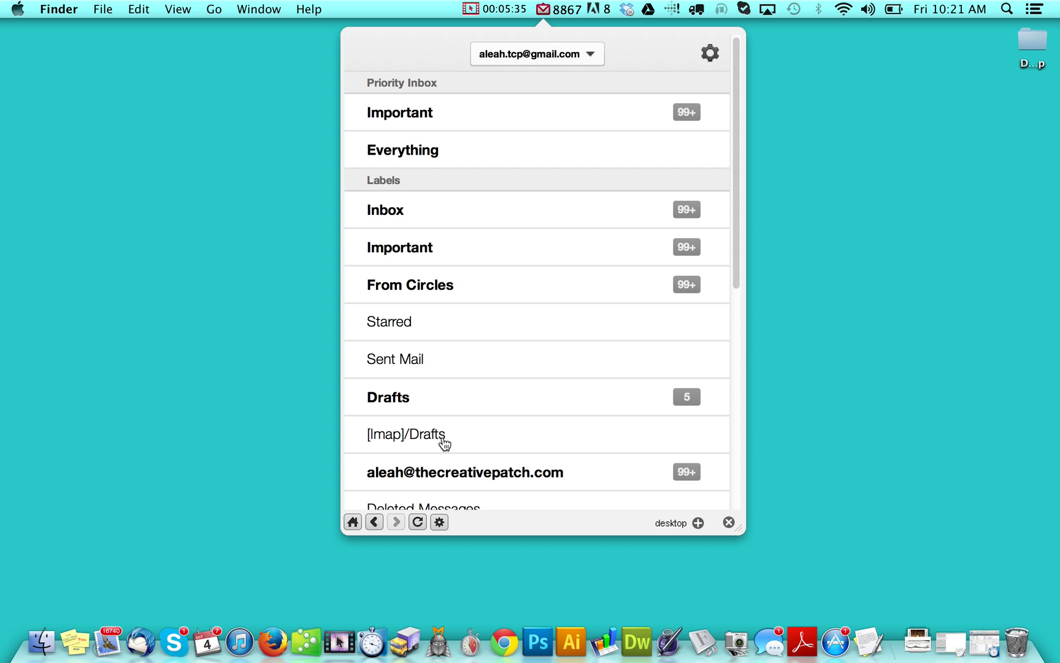
{"action": "left_click", "coordinate": [418, 522]}
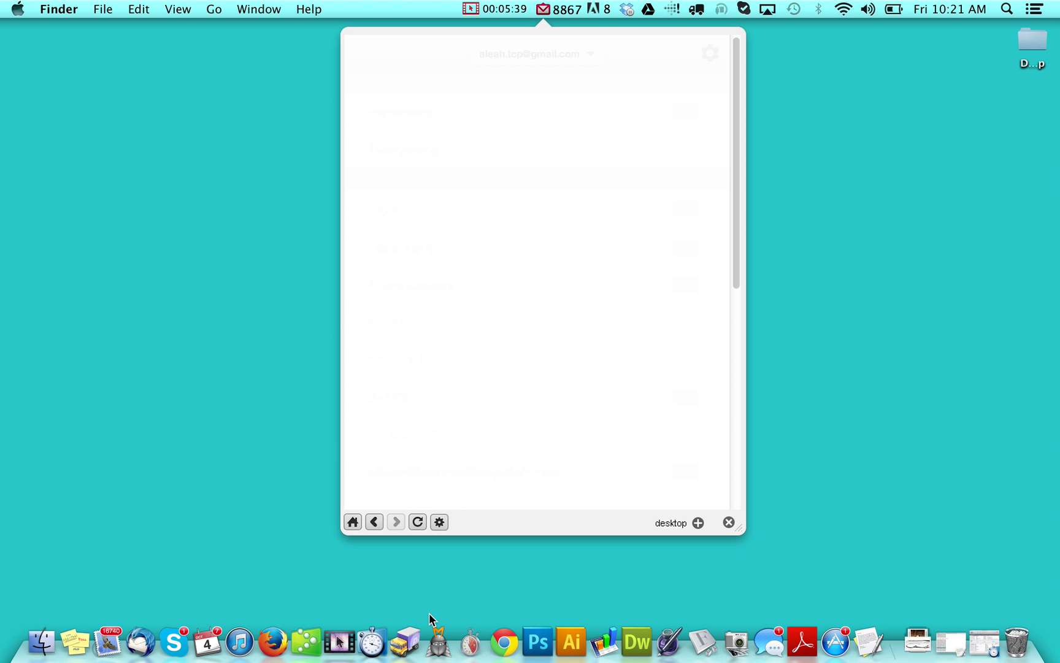
{"action": "left_click", "coordinate": [353, 522]}
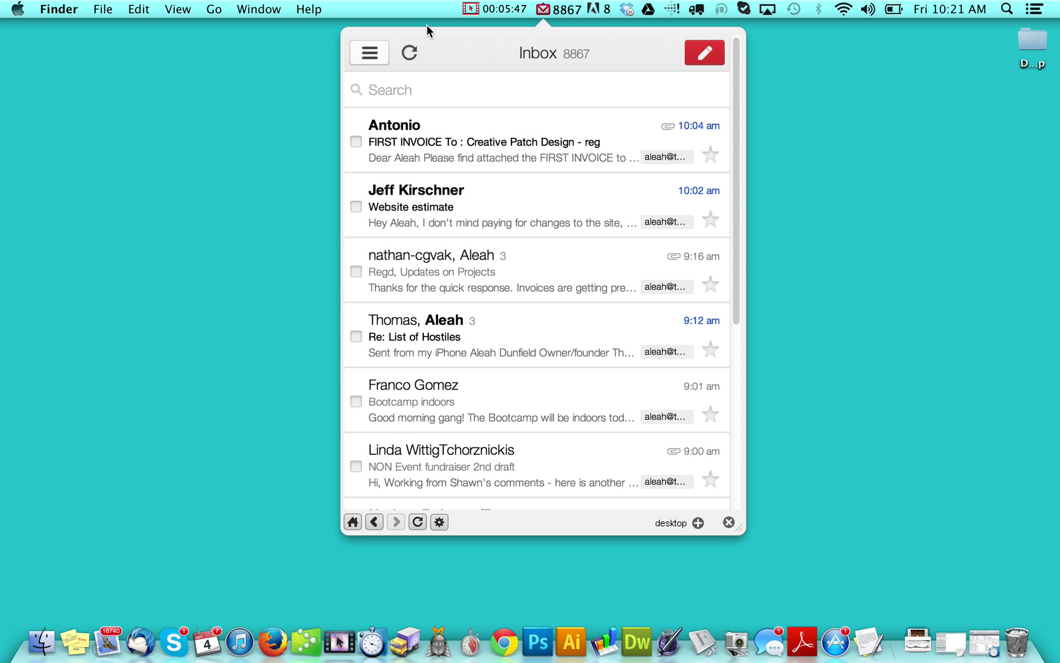
{"action": "left_click", "coordinate": [369, 52]}
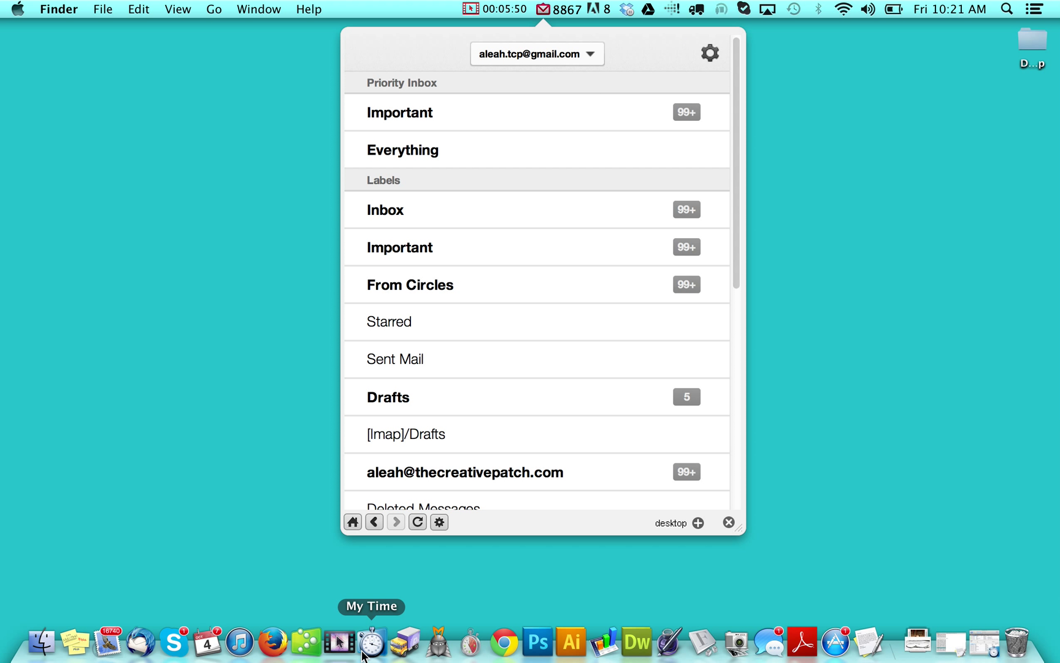
{"action": "left_click", "coordinate": [354, 522]}
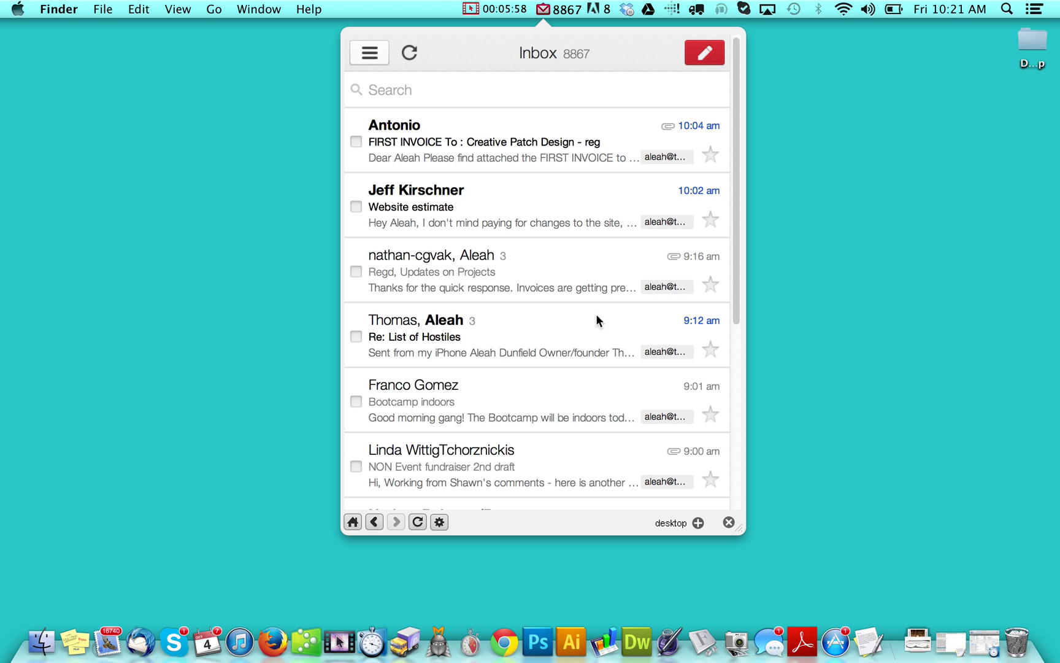
{"action": "scroll", "coordinate": [733, 184], "scroll_direction": "down", "scroll_amount": 1}
{"action": "scroll", "coordinate": [731, 221], "scroll_direction": "up", "scroll_amount": 1}
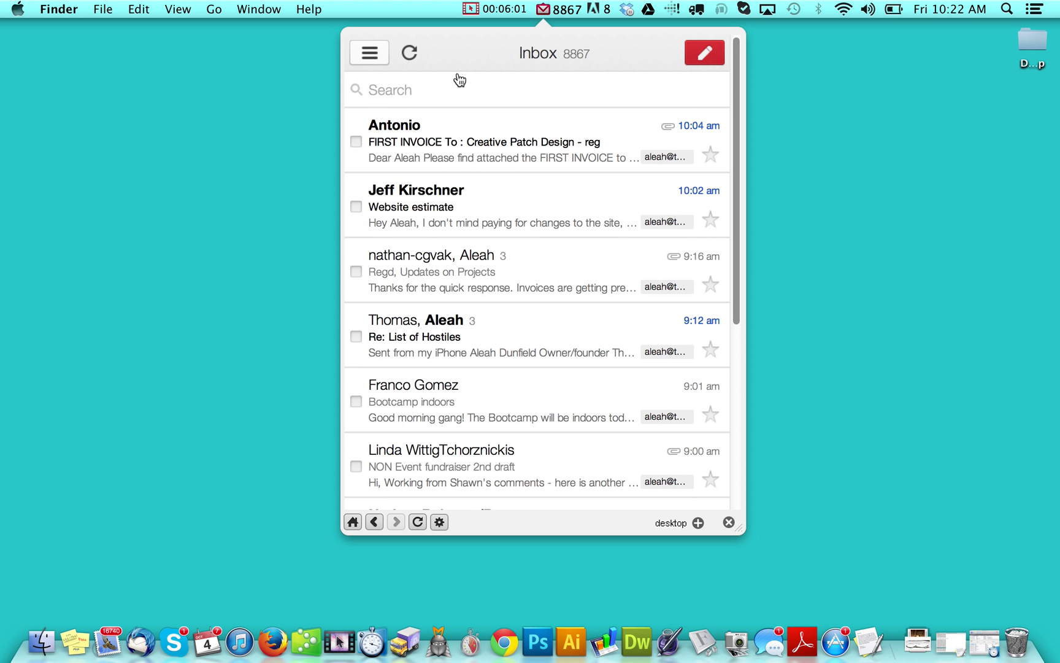
Open the label list, check the account sign-in menu and Starred messages, then return to the labels.
{"action": "left_click", "coordinate": [369, 52]}
{"action": "left_click", "coordinate": [383, 368]}
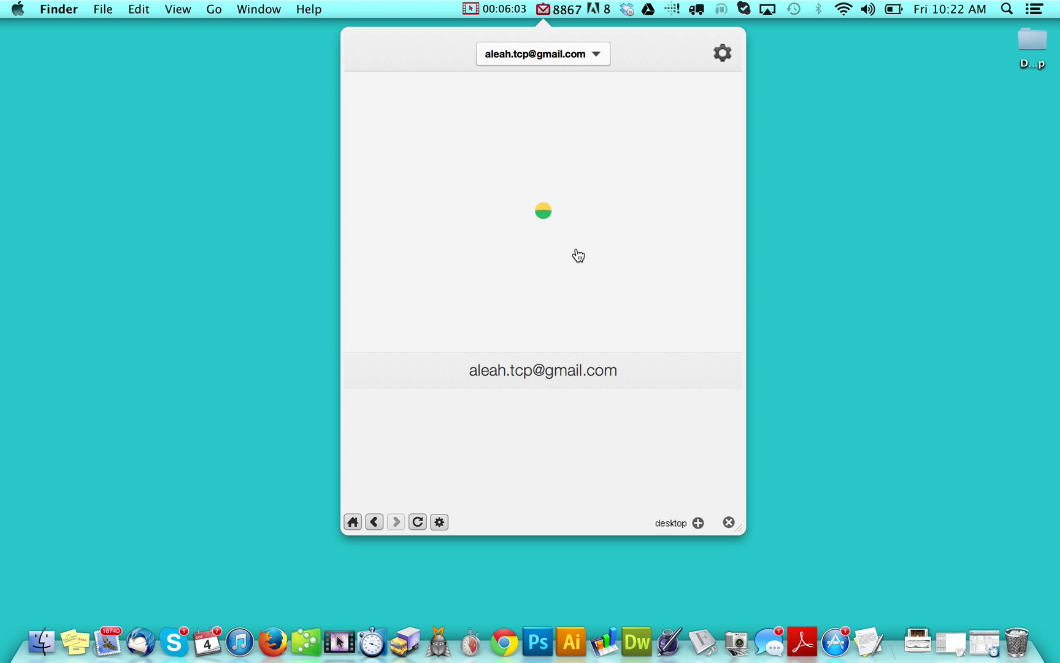
{"action": "left_click", "coordinate": [592, 56]}
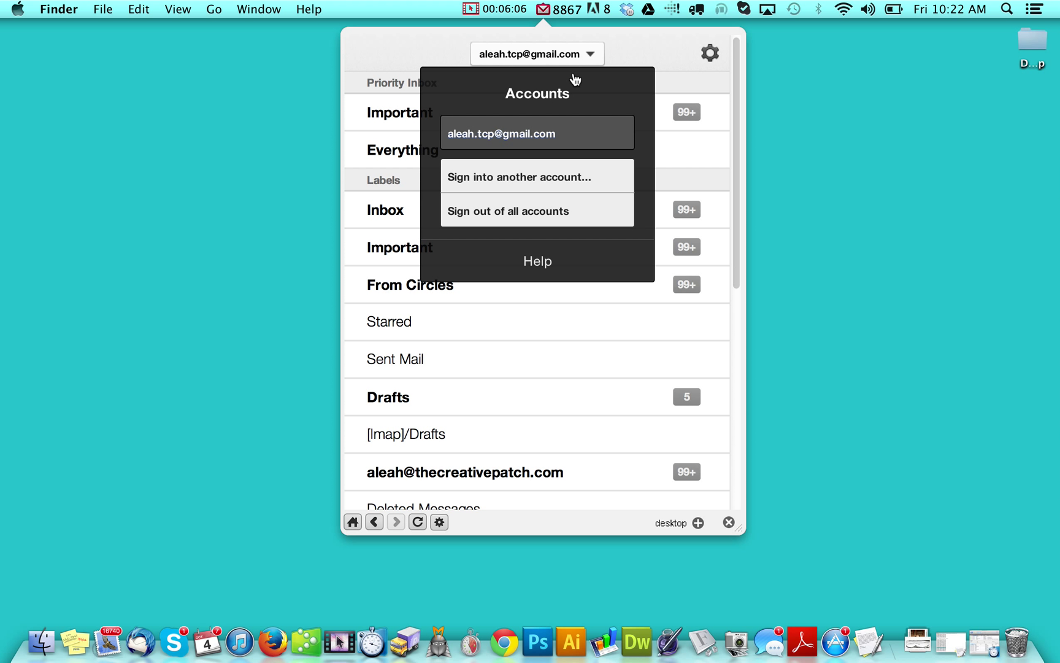
{"action": "left_click", "coordinate": [595, 58]}
{"action": "left_click", "coordinate": [544, 313]}
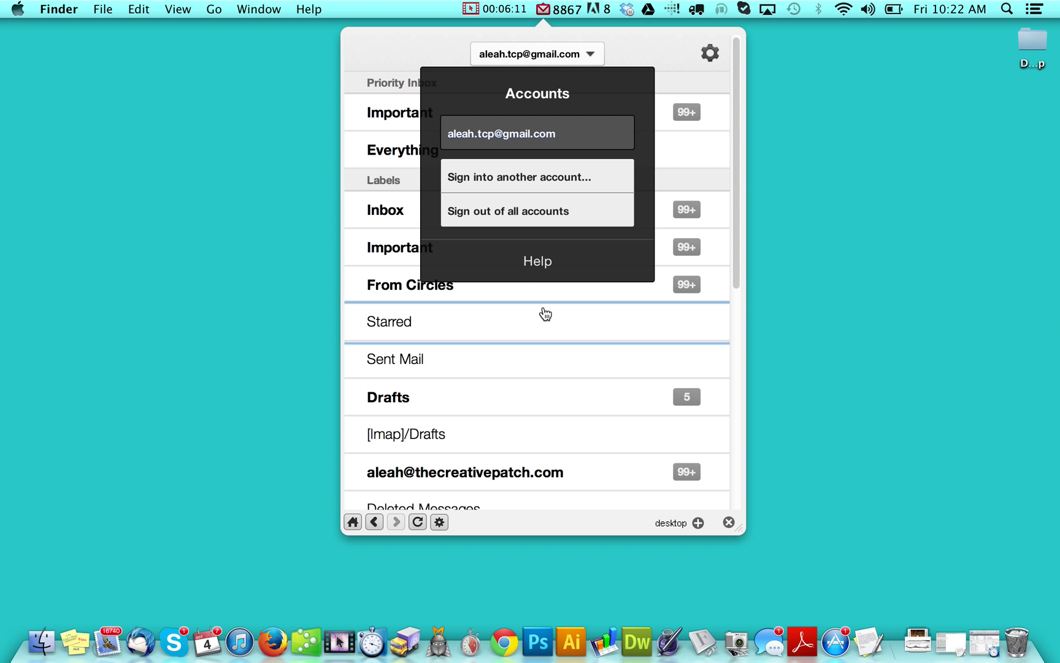
{"action": "left_click", "coordinate": [372, 54]}
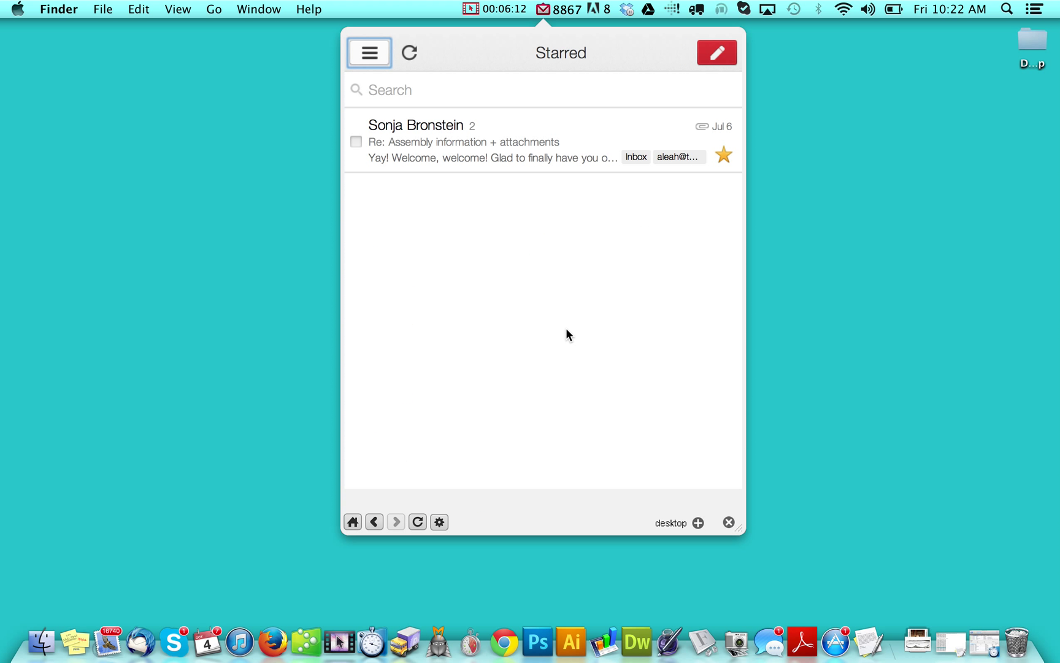
{"action": "left_click", "coordinate": [368, 51]}
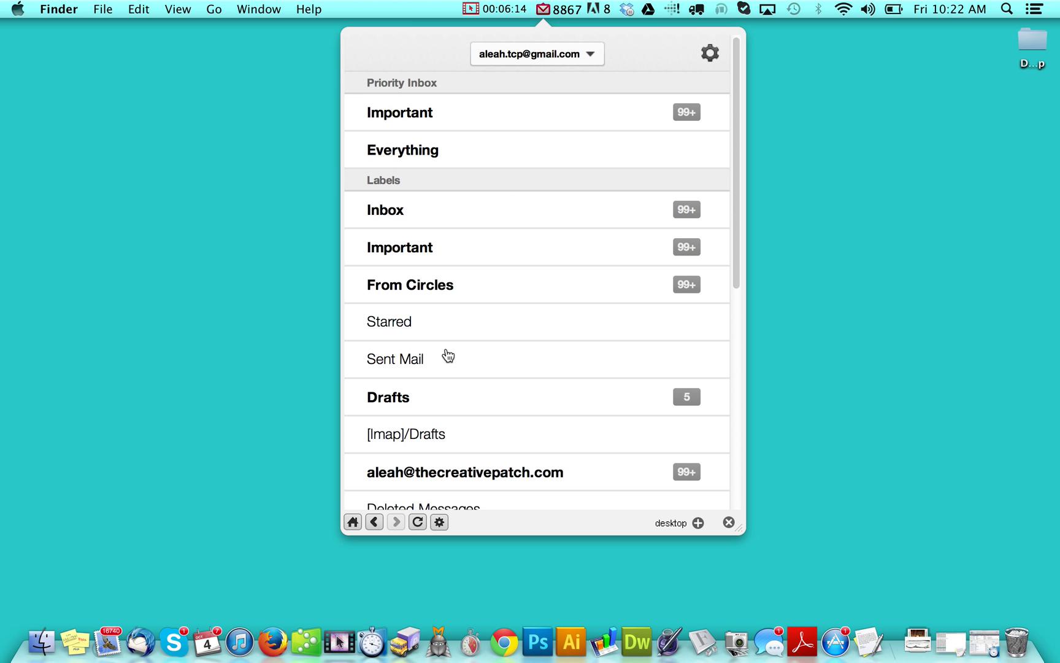
Scroll through the labels from Priority Inbox to Drafts, then close and reopen the popup.
{"action": "scroll", "coordinate": [733, 146], "scroll_direction": "down", "scroll_amount": 10}
{"action": "scroll", "coordinate": [697, 347], "scroll_direction": "down", "scroll_amount": 2}
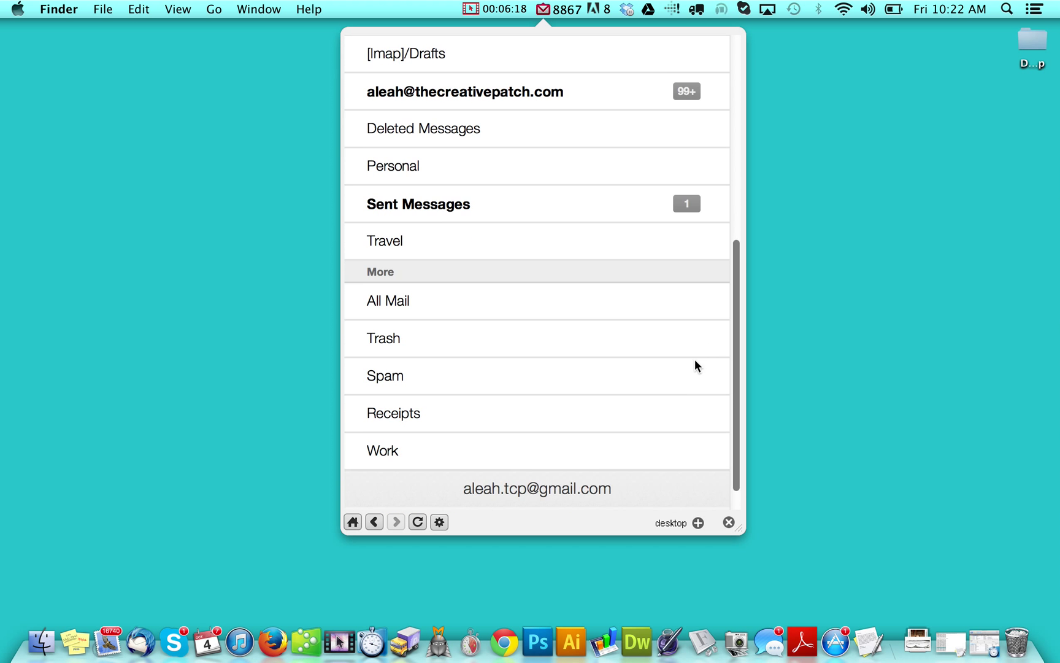
{"action": "scroll", "coordinate": [702, 303], "scroll_direction": "up", "scroll_amount": 6}
{"action": "scroll", "coordinate": [716, 214], "scroll_direction": "down", "scroll_amount": 3}
{"action": "scroll", "coordinate": [713, 244], "scroll_direction": "up", "scroll_amount": 3}
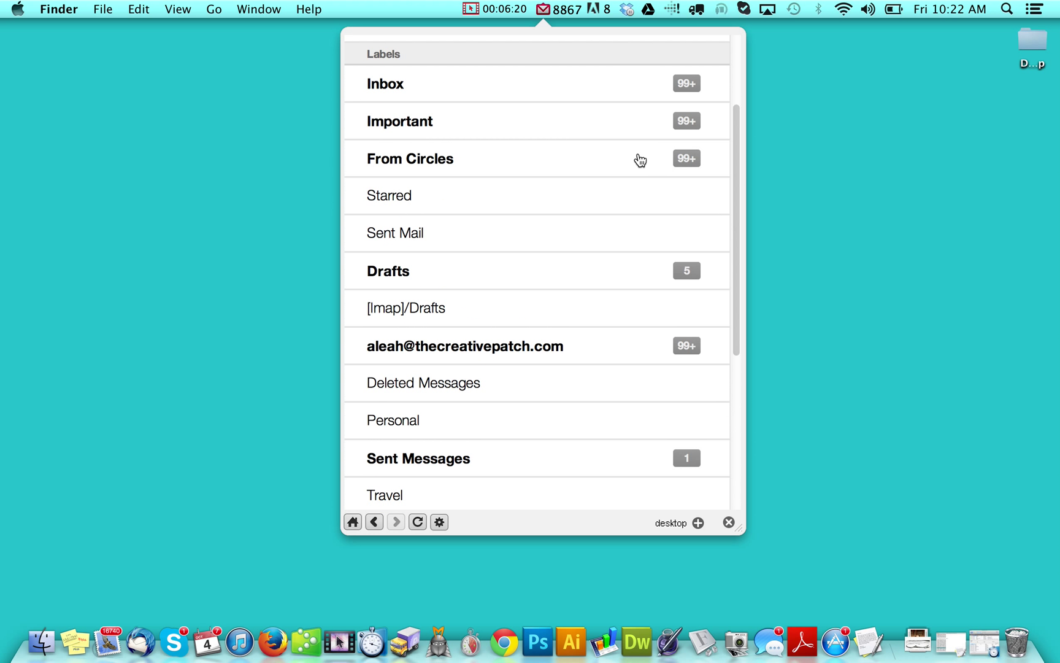
{"action": "left_click_drag", "start_coordinate": [734, 128], "coordinate": [713, 66]}
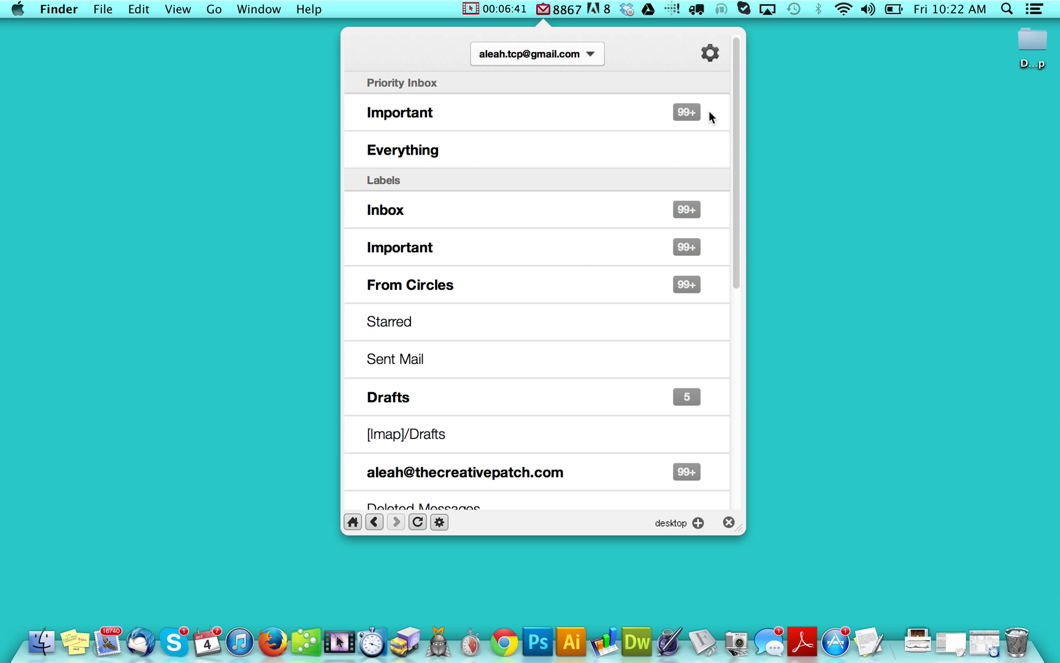
{"action": "left_click_drag", "start_coordinate": [735, 199], "coordinate": [449, 182]}
{"action": "left_click", "coordinate": [543, 8]}
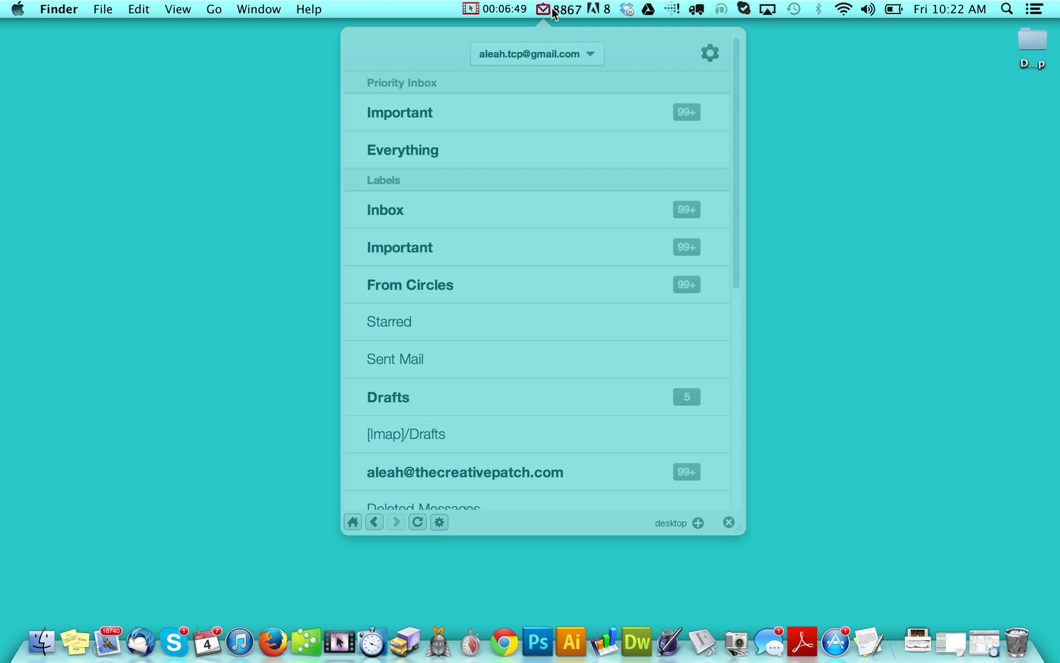
{"action": "left_click", "coordinate": [553, 8]}
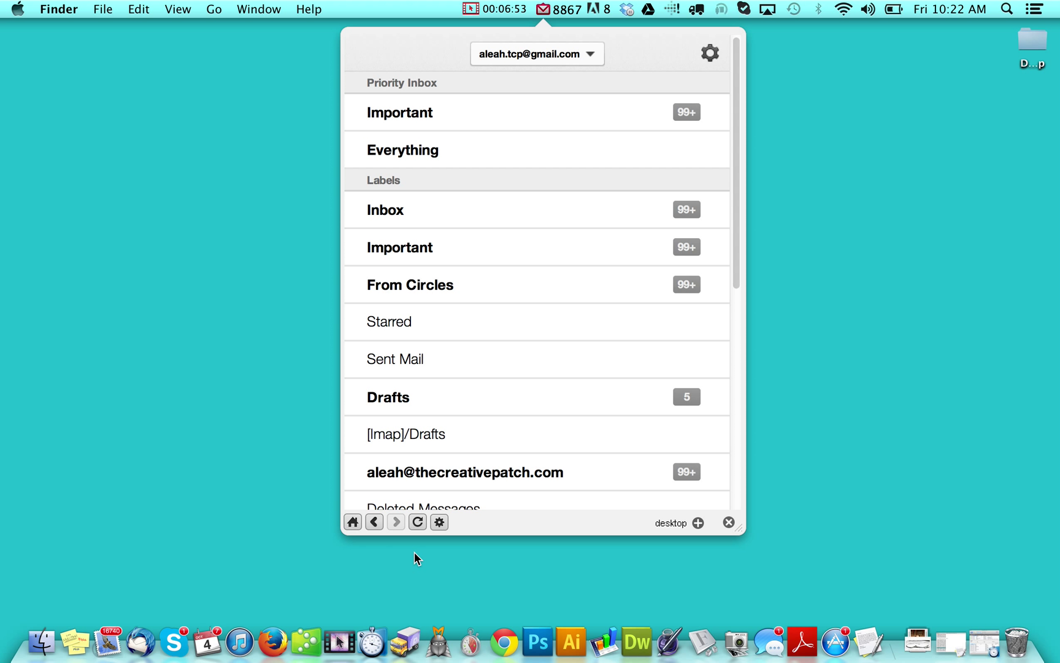
{"action": "left_click", "coordinate": [710, 54]}
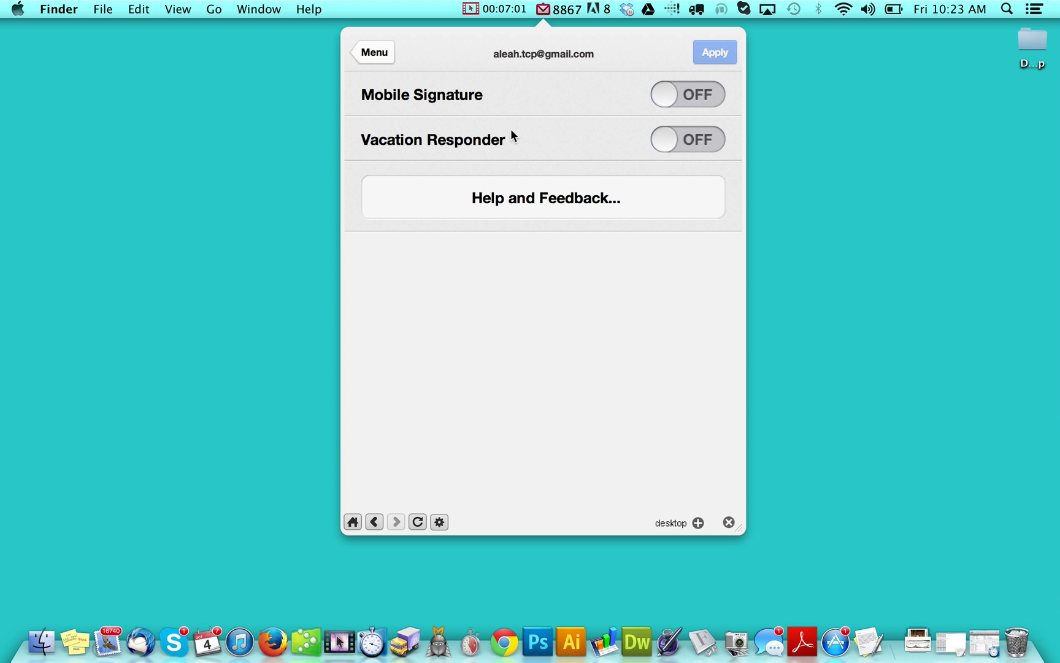
{"action": "left_click", "coordinate": [668, 139]}
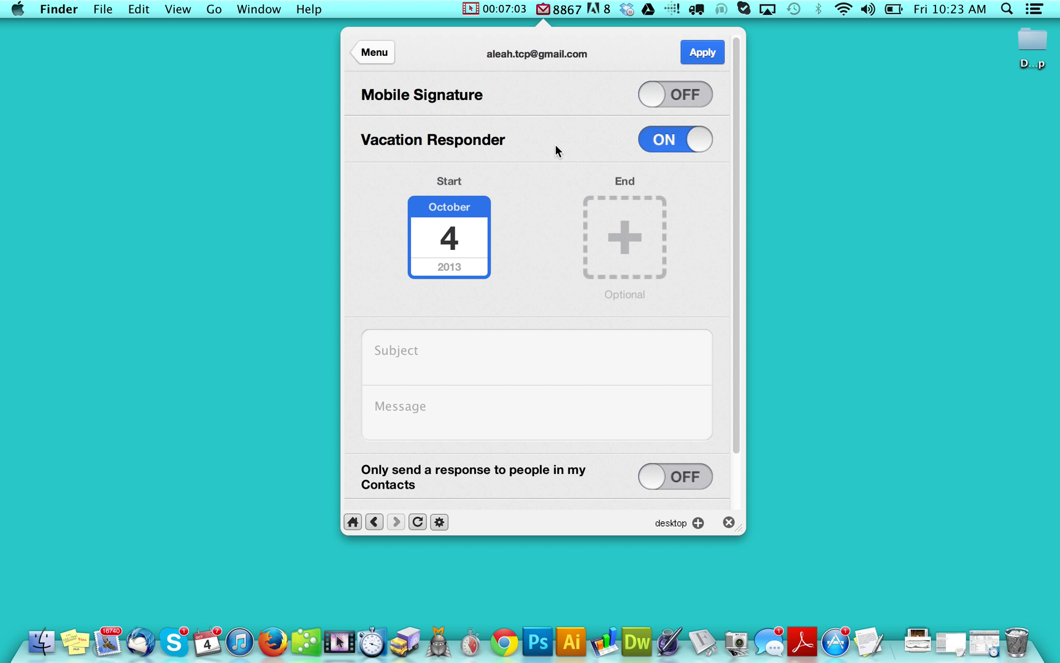
{"action": "left_click", "coordinate": [675, 141]}
{"action": "left_click", "coordinate": [669, 100]}
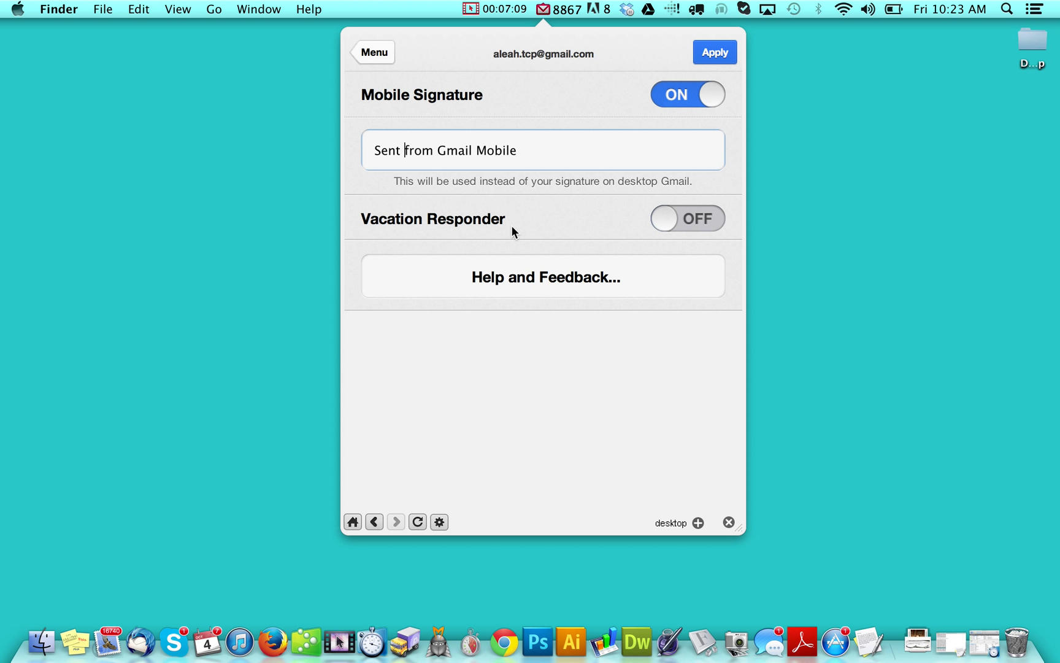
{"action": "left_click", "coordinate": [689, 96]}
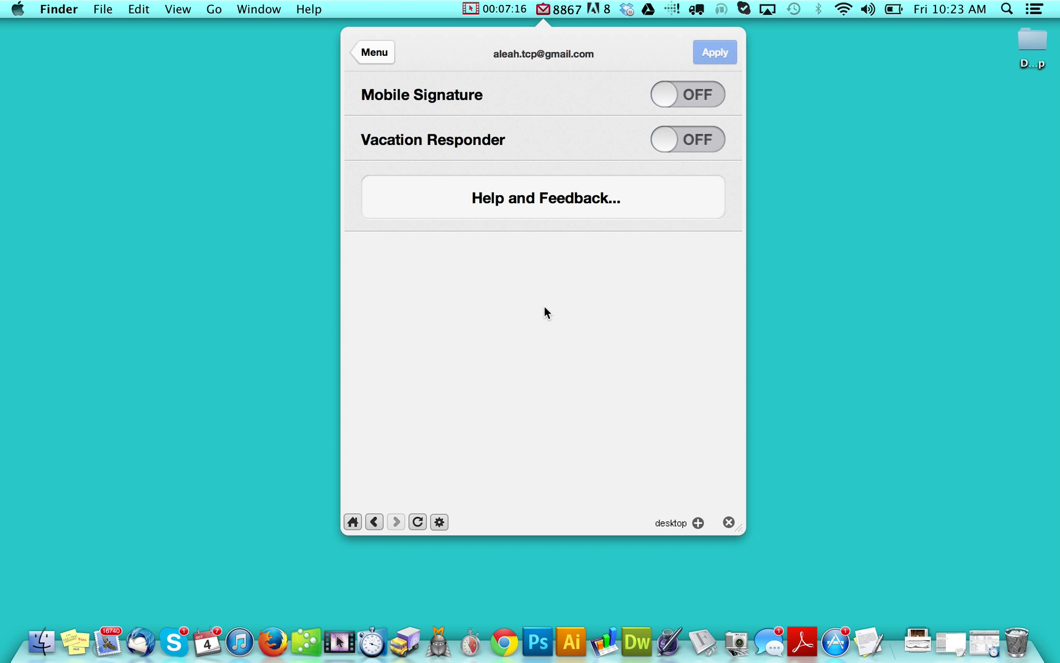
{"action": "left_click", "coordinate": [381, 55]}
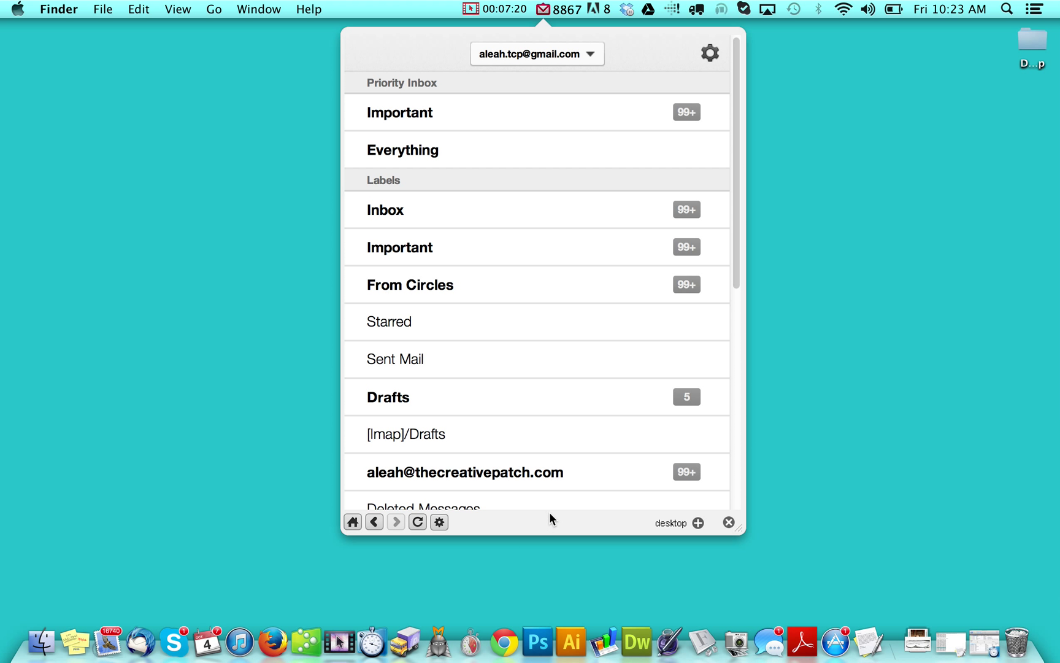
{"action": "left_click", "coordinate": [502, 9]}
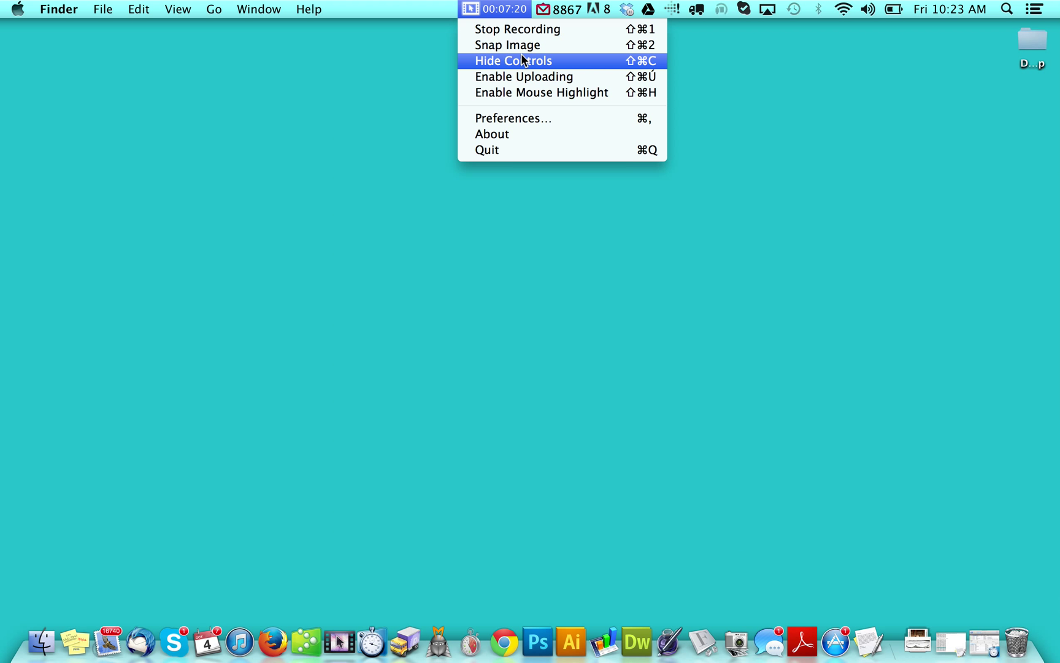